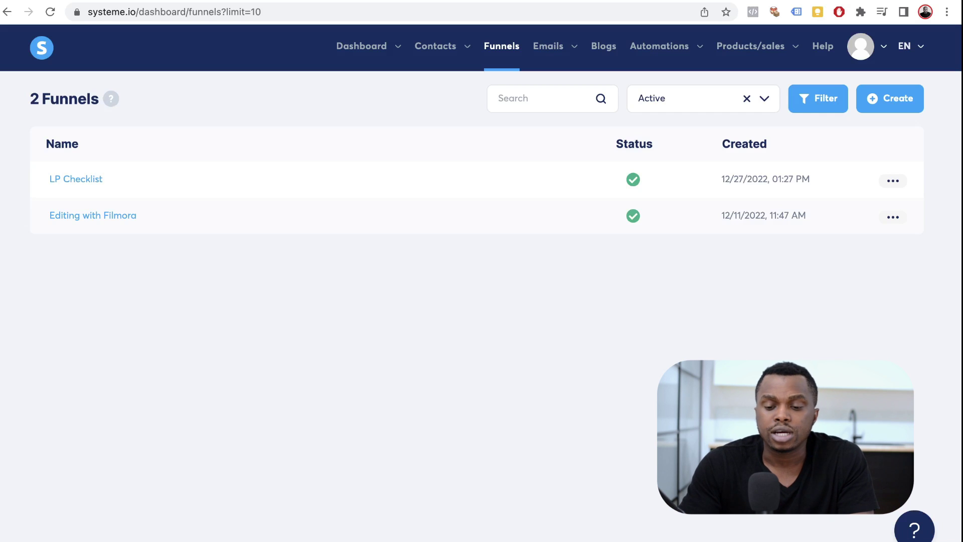
- Create a funnel named "test landing page" with the Build an audience goal and U.S. Dollar as the currency
left_click(889, 98)
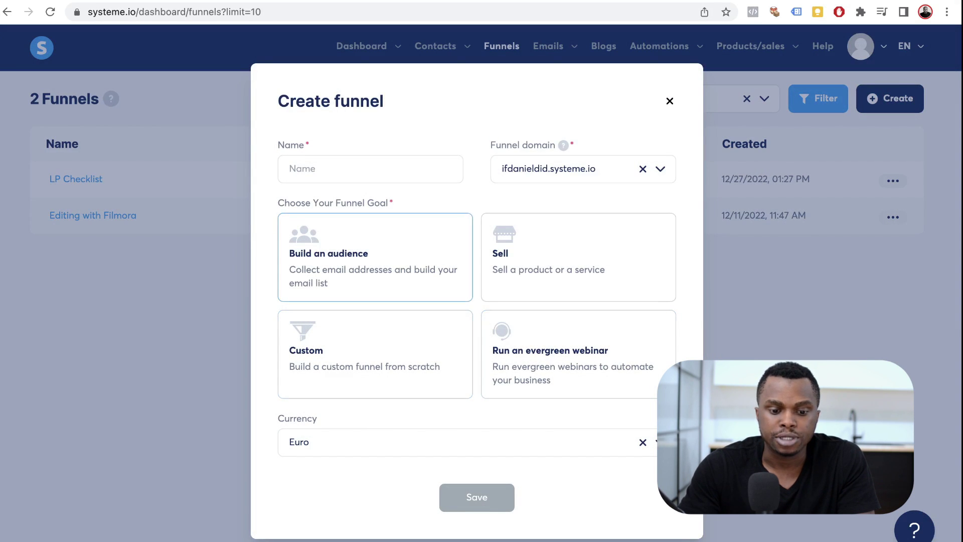
left_click(374, 257)
left_click(290, 168)
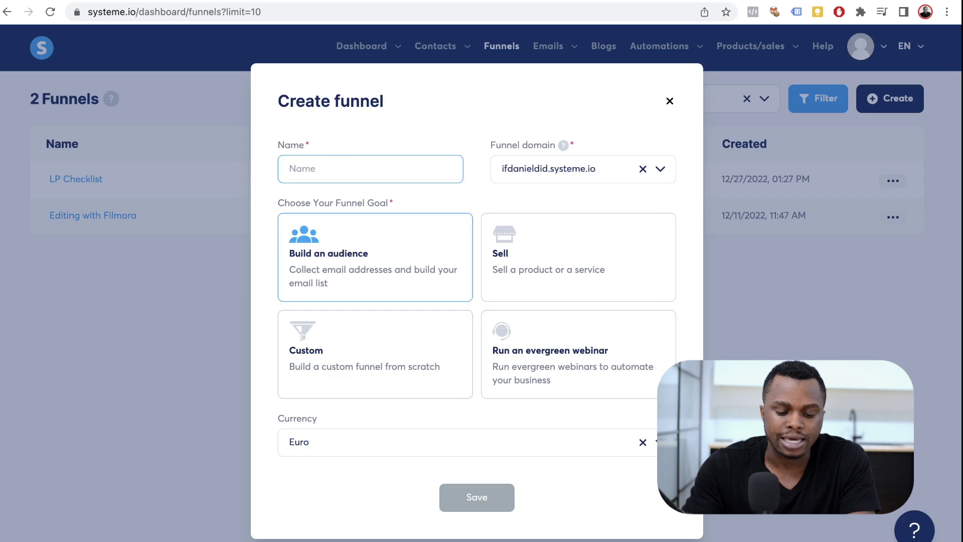
type("test landing o")
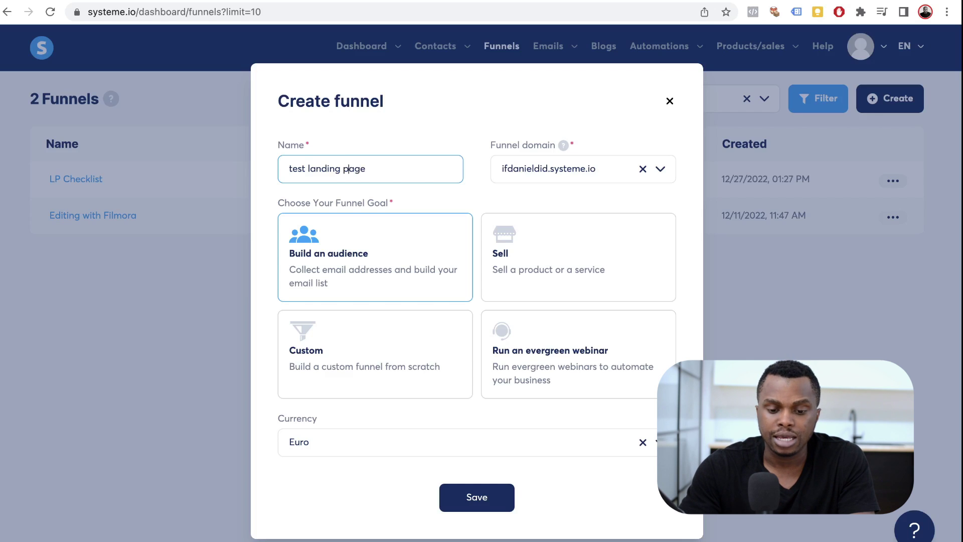
left_click(290, 442)
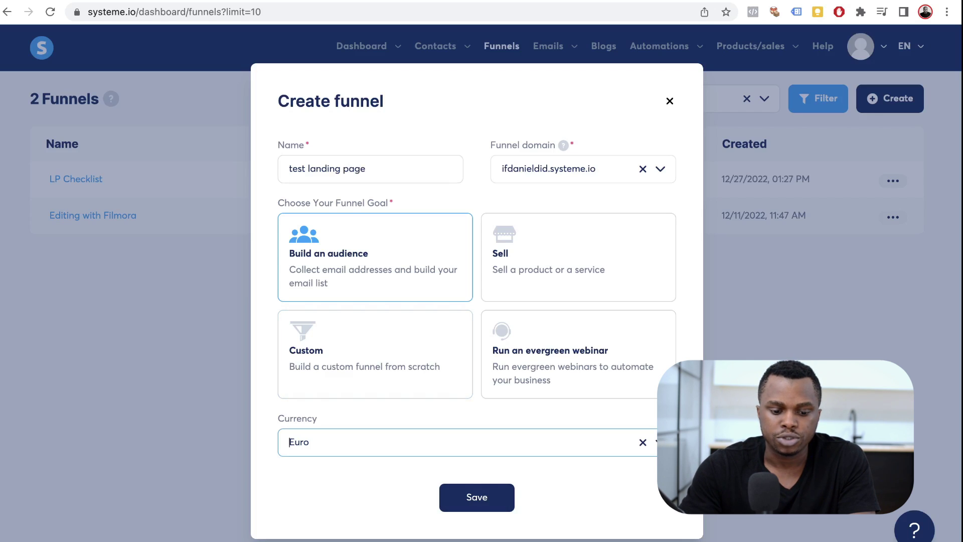
type("us")
key("BackSpace")
key("BackSpace")
type("U.")
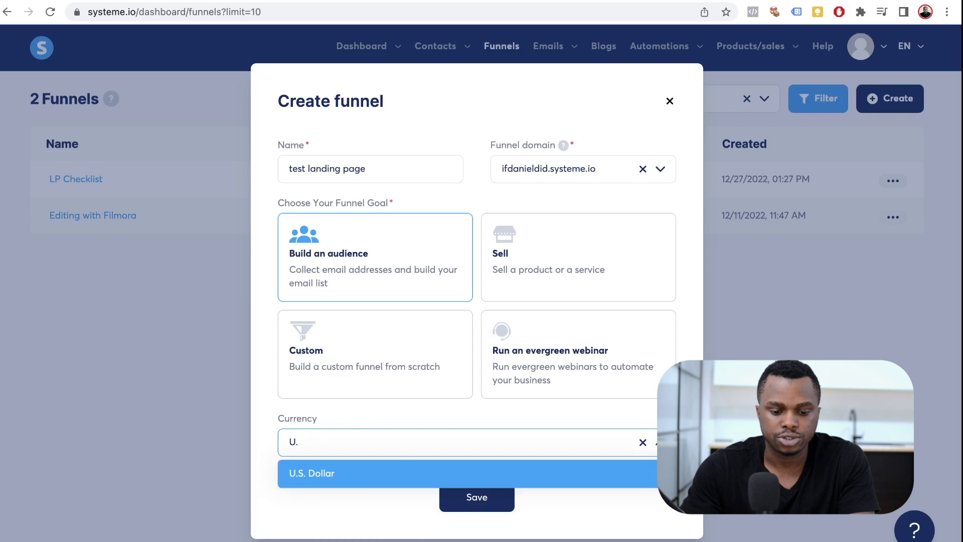
key("Return")
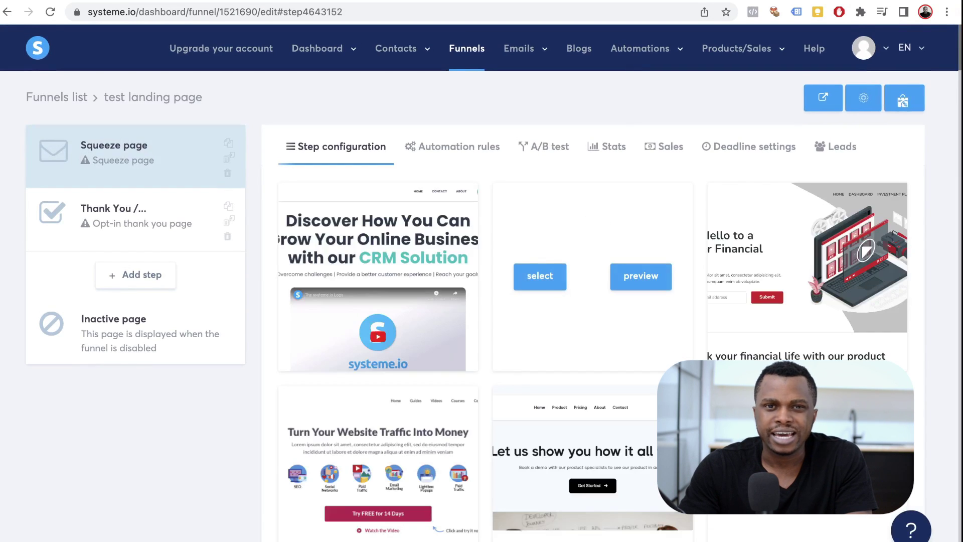
- Preview the "Do you want your baby to sleep well at night?" template and select it for the squeeze page
scroll(482, 281, "down", 2)
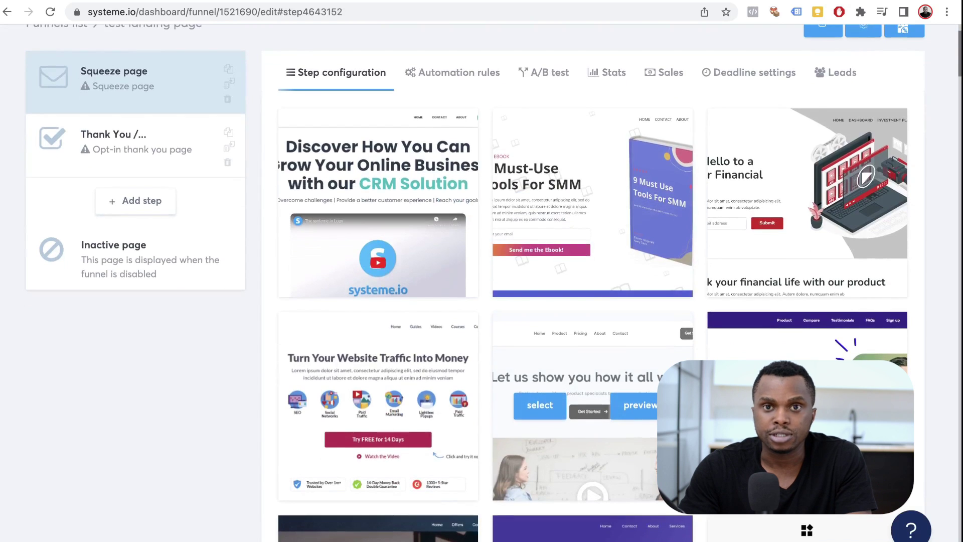
scroll(592, 406, "up", 1)
scroll(592, 351, "down", 6)
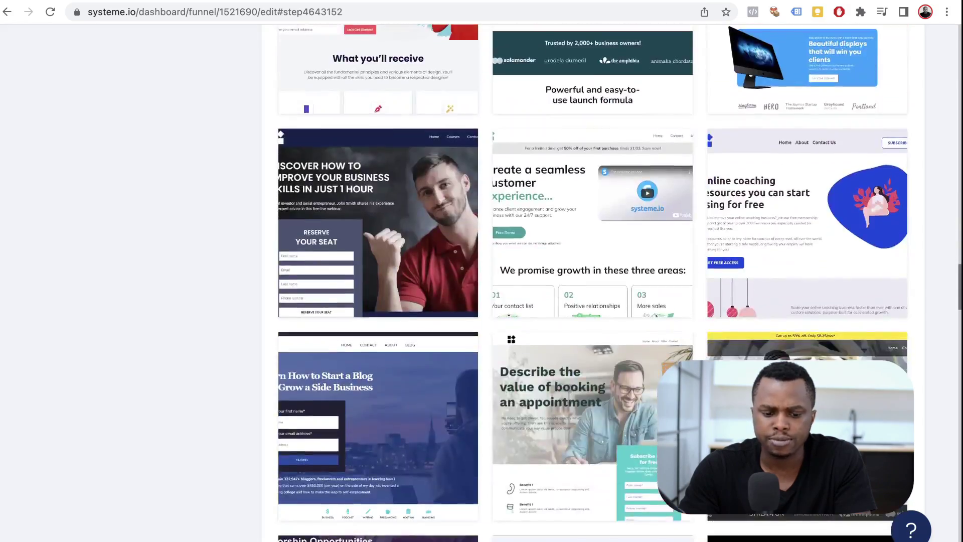
scroll(593, 186, "down", 18)
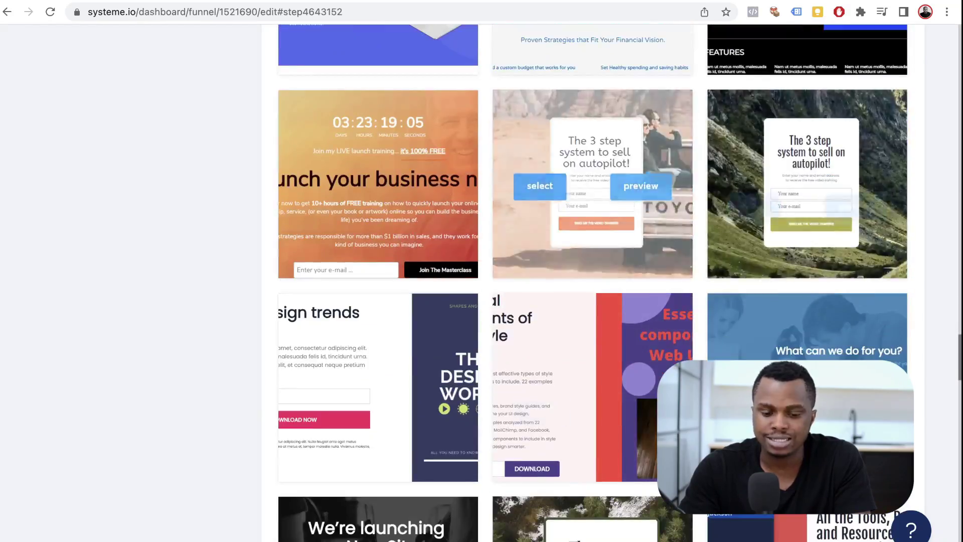
scroll(592, 241, "down", 15)
left_click(637, 279)
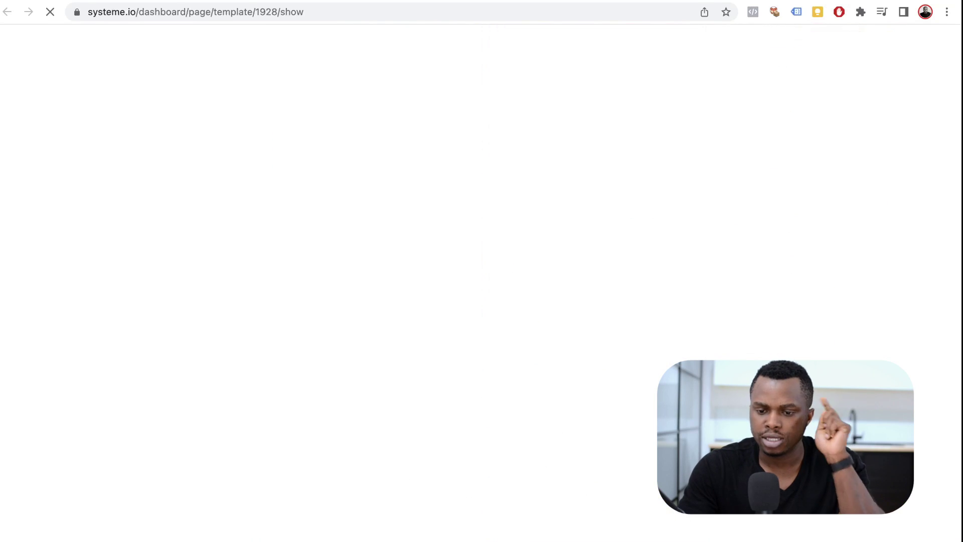
scroll(482, 283, "down", 5)
scroll(481, 283, "up", 5)
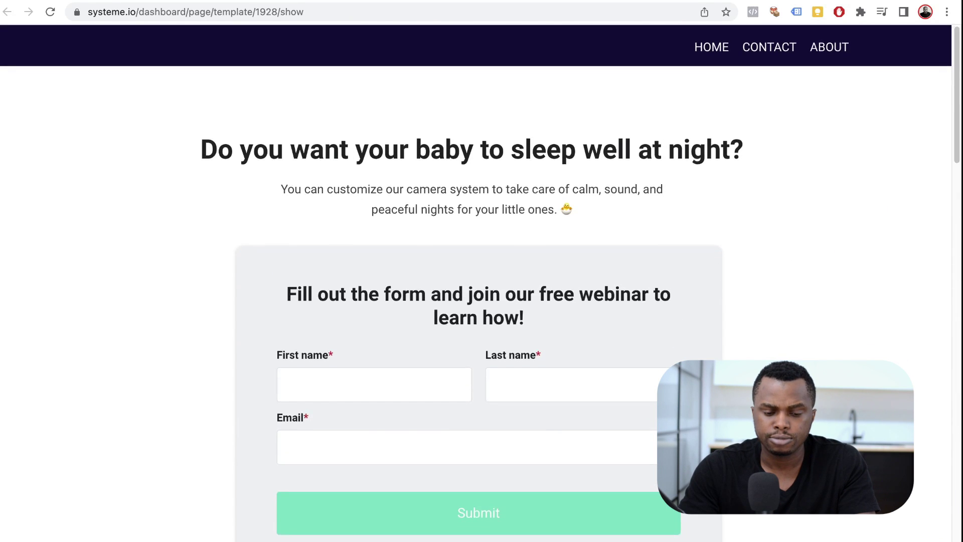
key("super+w")
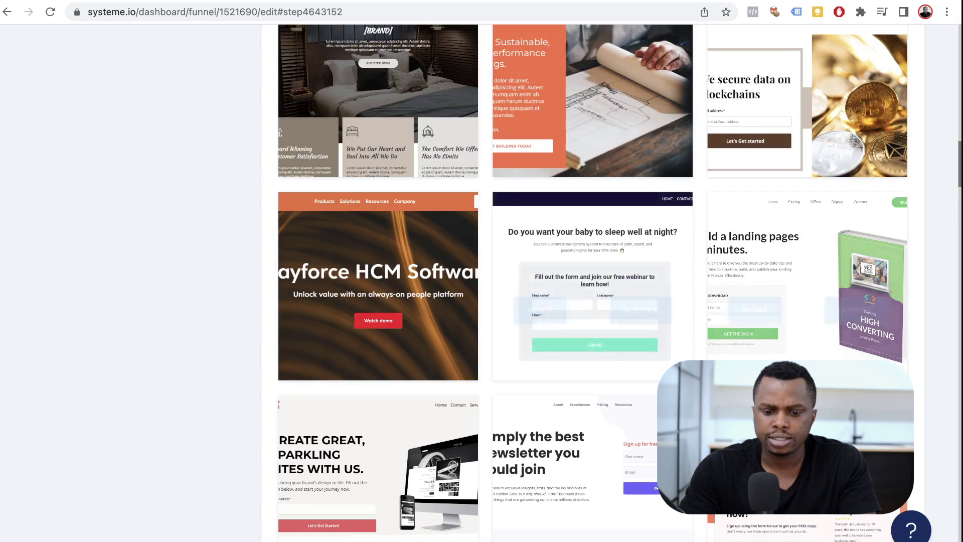
scroll(592, 241, "up", 2)
left_click(540, 354)
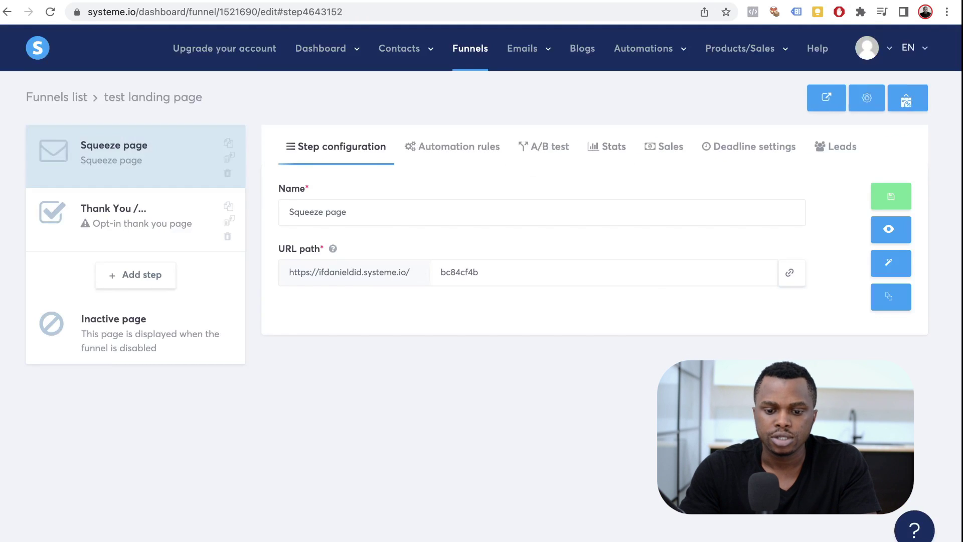
- Rename the squeeze page step to "Home Page", set its URL path to "home", and save the step
double_click(336, 211)
key("super+a")
key("BackSpace")
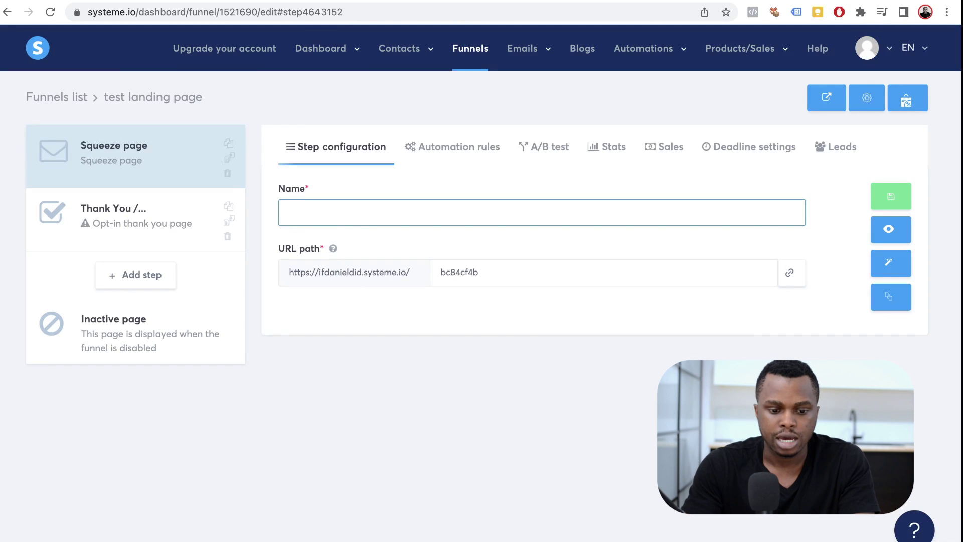
type("Home ")
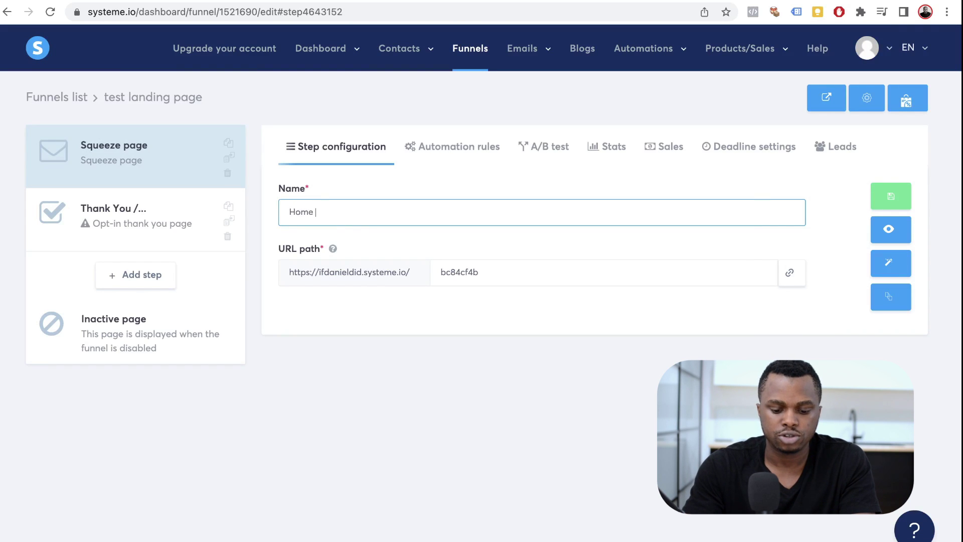
type("Page")
key("Tab")
type("ho")
left_click(891, 195)
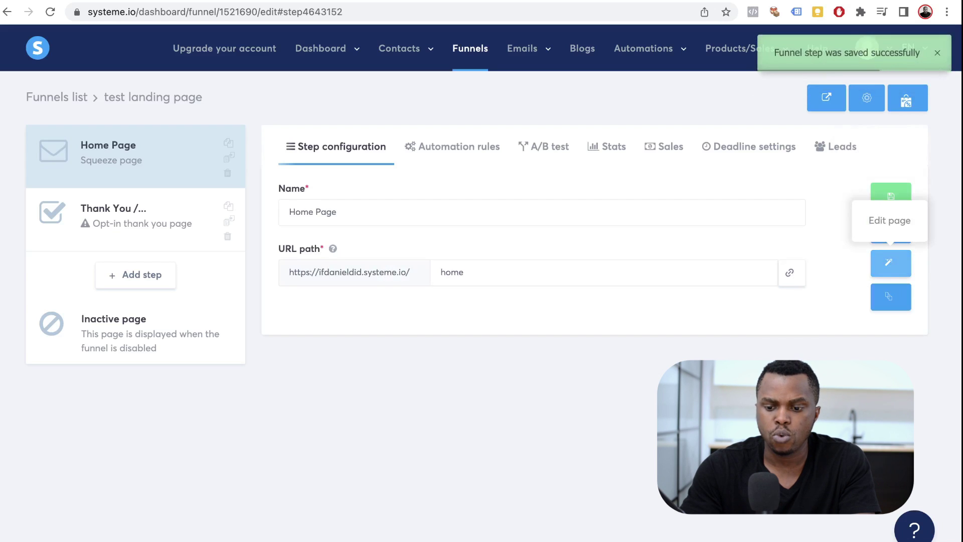
- Open the Home Page in the page editor and delete the dark customer testimonial section
left_click(890, 263)
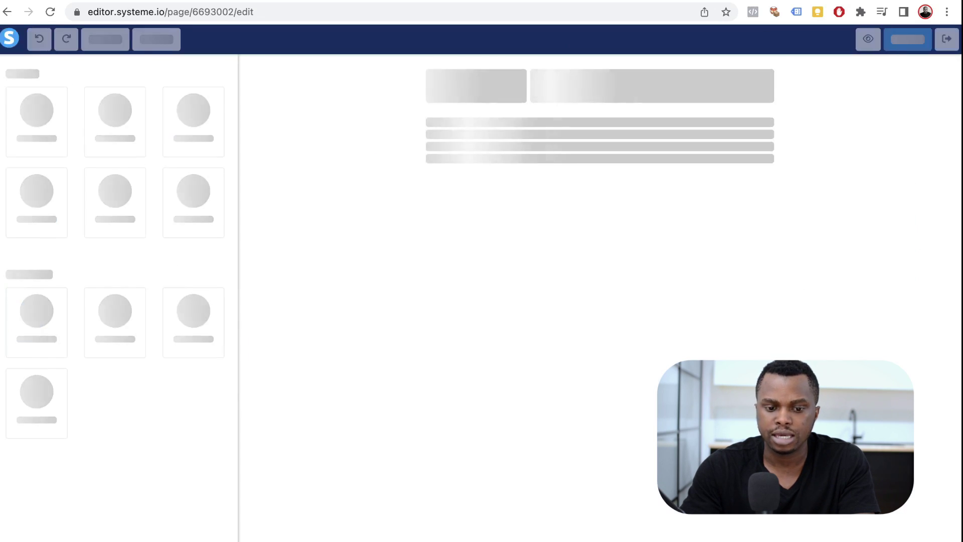
scroll(595, 326, "down", 8)
scroll(595, 326, "down", 10)
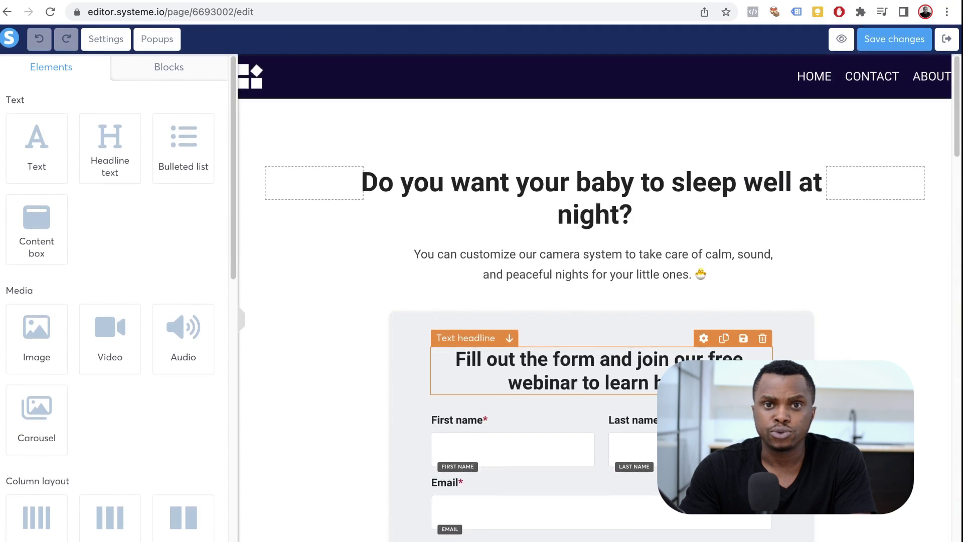
scroll(595, 301, "down", 3)
scroll(595, 311, "down", 9)
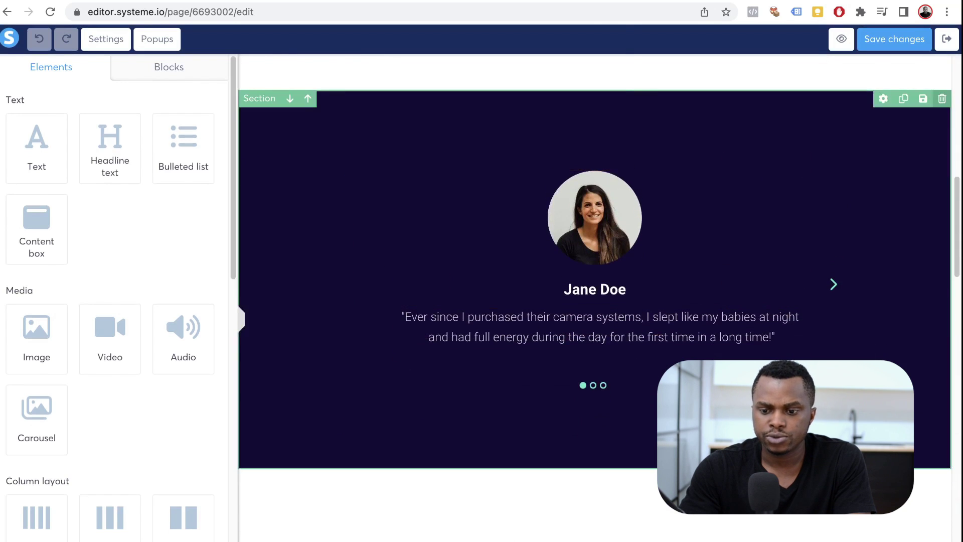
left_click(942, 98)
left_click(592, 87)
- Delete the "Still not sure if this actually works?" section and the "Are you ready to change your life" section
scroll(595, 242, "down", 1)
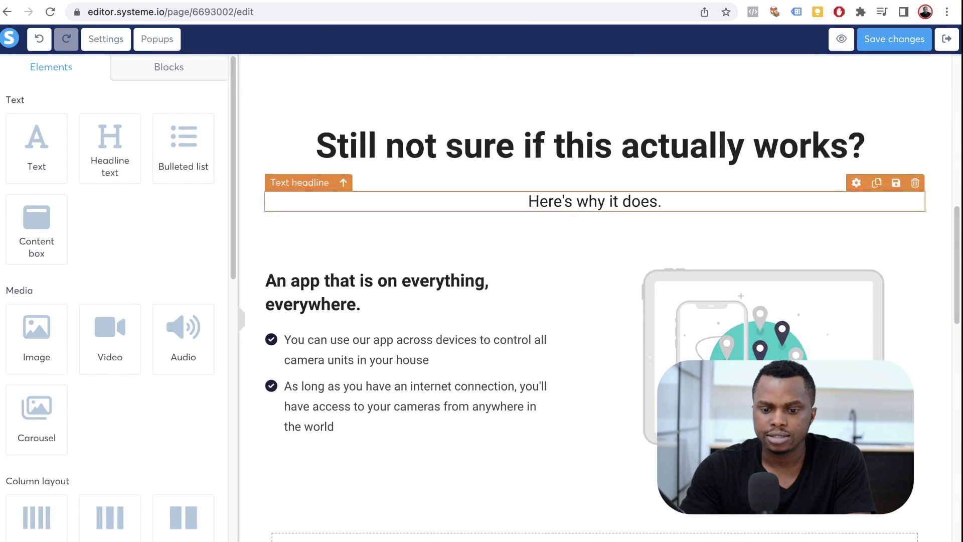
scroll(595, 241, "up", 1)
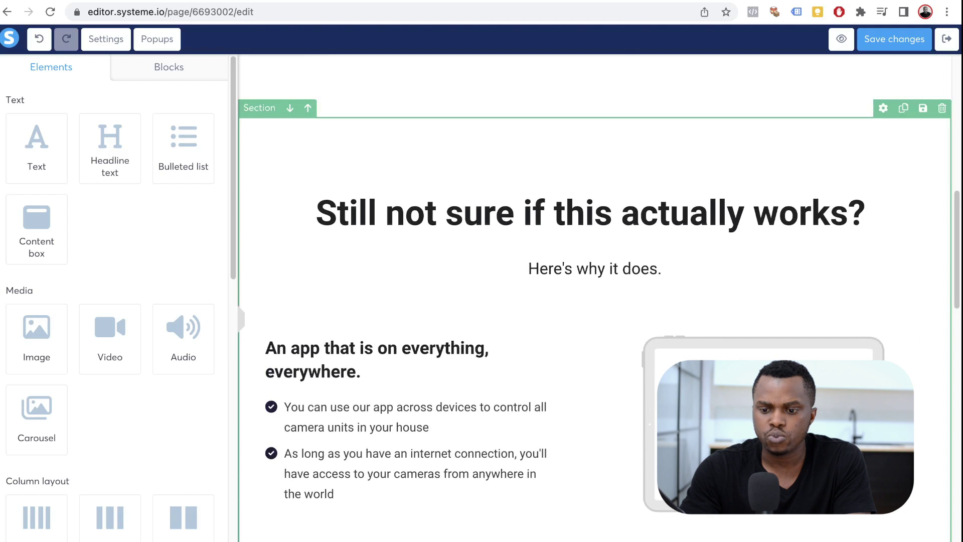
left_click(942, 108)
left_click(593, 86)
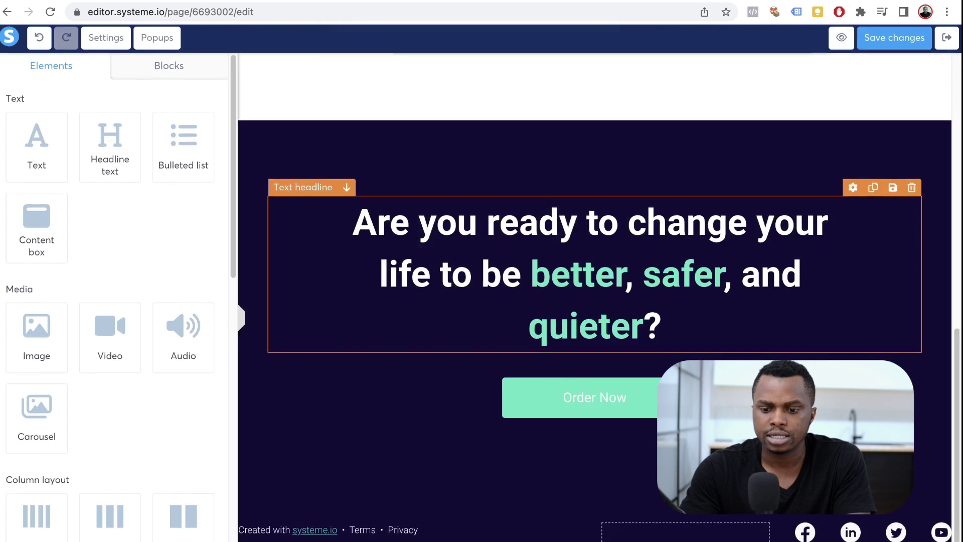
left_click(942, 112)
left_click(592, 88)
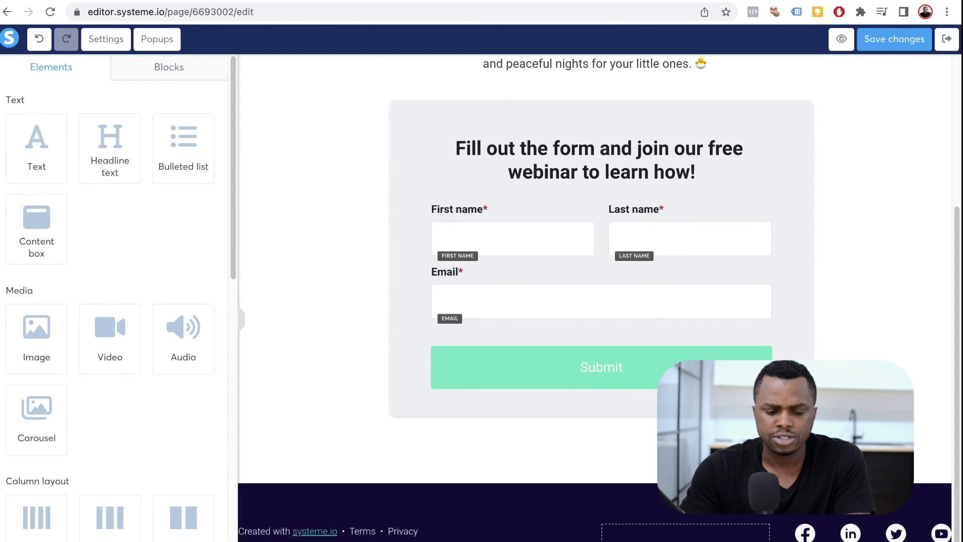
- Replace the main headline text with "How to Build High-converting Landing Pages"
scroll(477, 301, "up", 4)
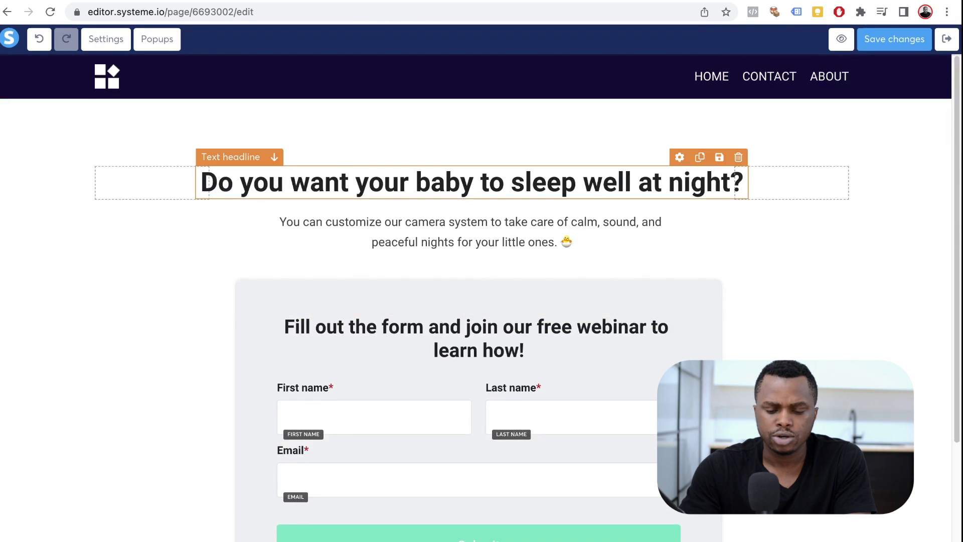
triple_click(472, 182)
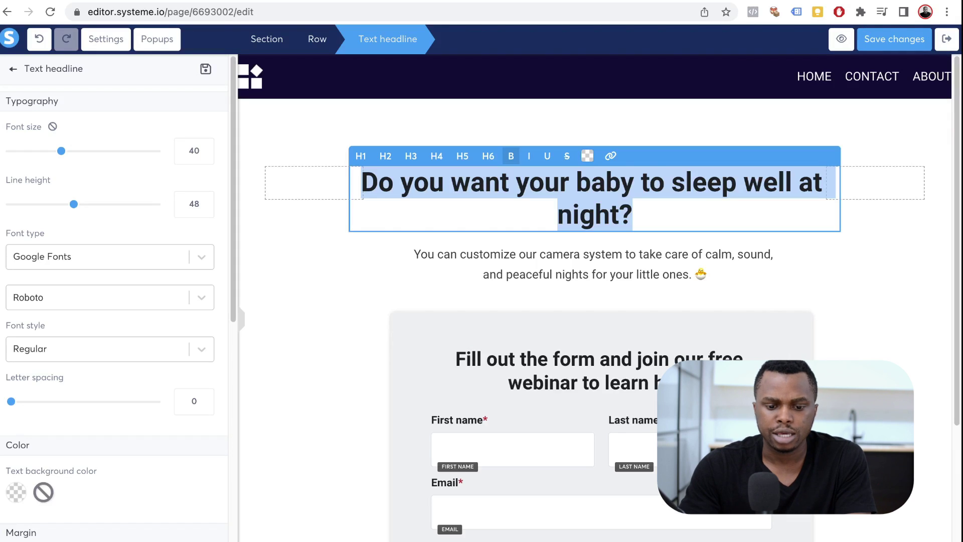
type("How to Buil")
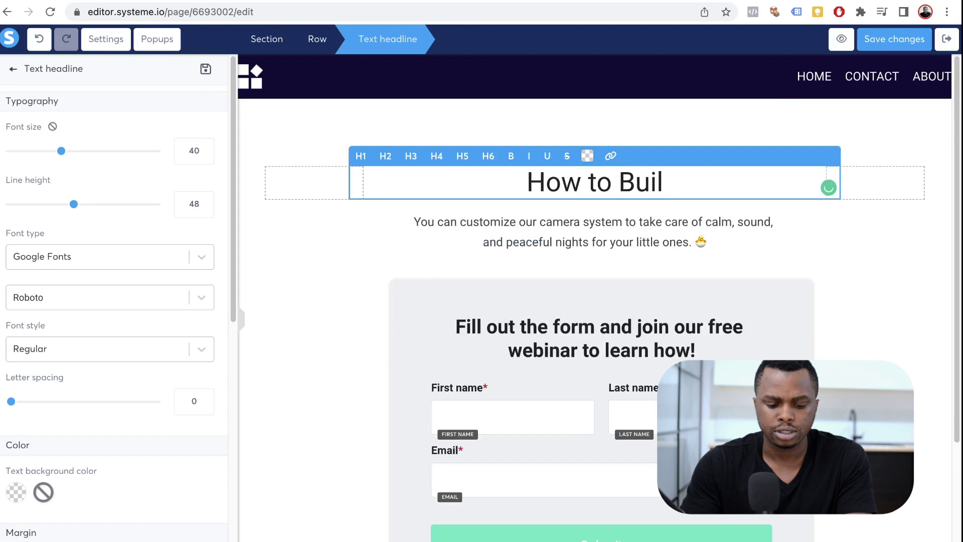
type("d High-converting Lan")
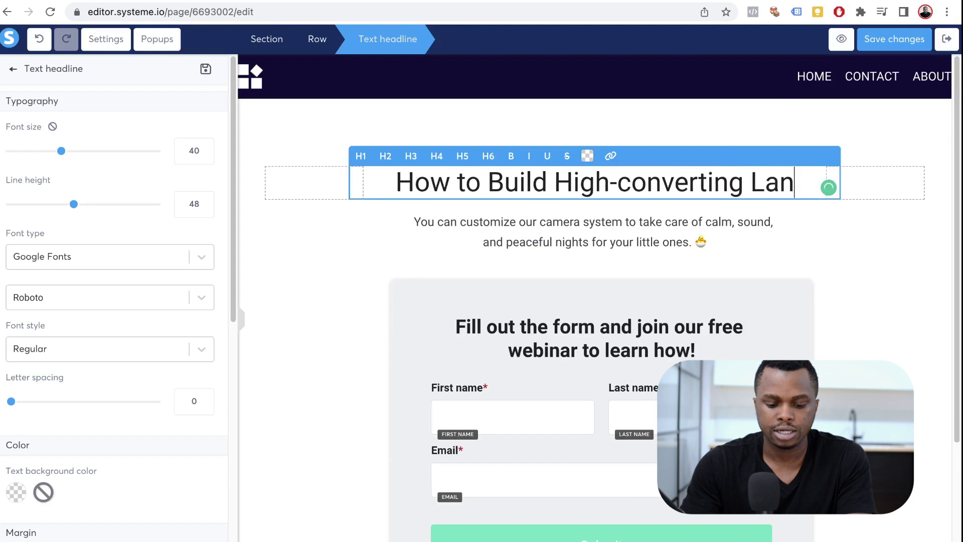
type("ding Page")
key("BackSpace")
key("BackSpace")
key("BackSpace")
type("Pag")
- Replace the text below the headline with "This E-Book is going to teach you how to build high-converting landing pages using Systeme.io"
triple_click(593, 232)
type("This video")
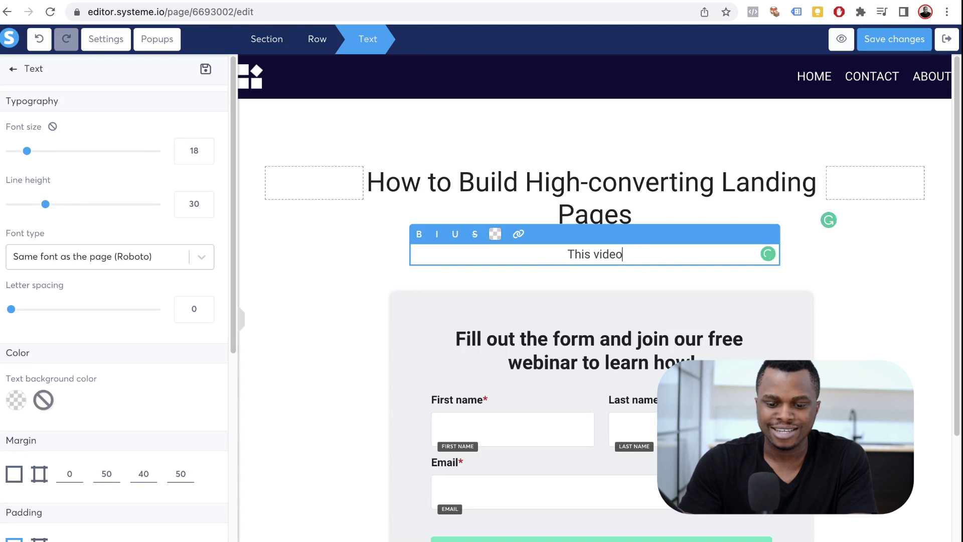
key("BackSpace")
key("BackSpace")
key("BackSpace")
key("BackSpace")
key("BackSpace")
type("E-Book is going")
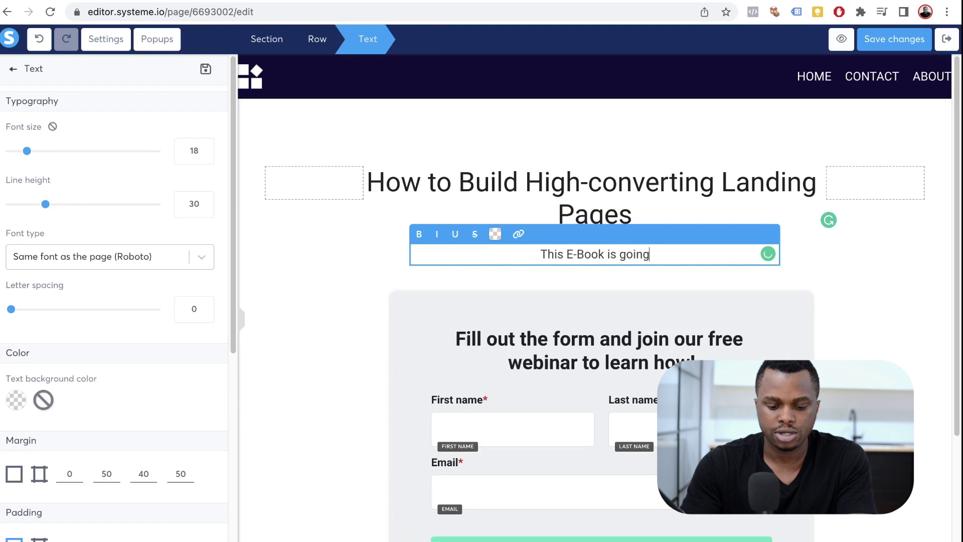
type(" to teach you how to bu")
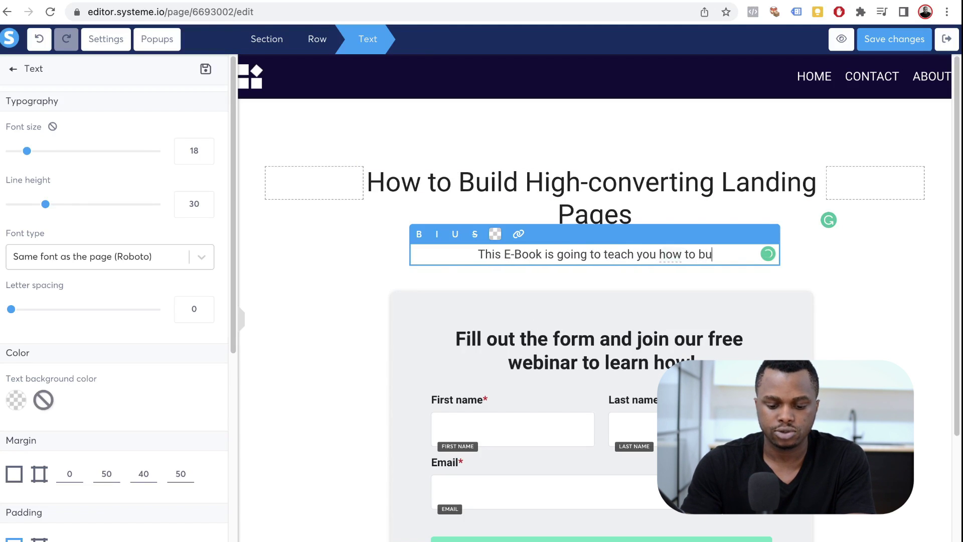
type("ild high-converting l")
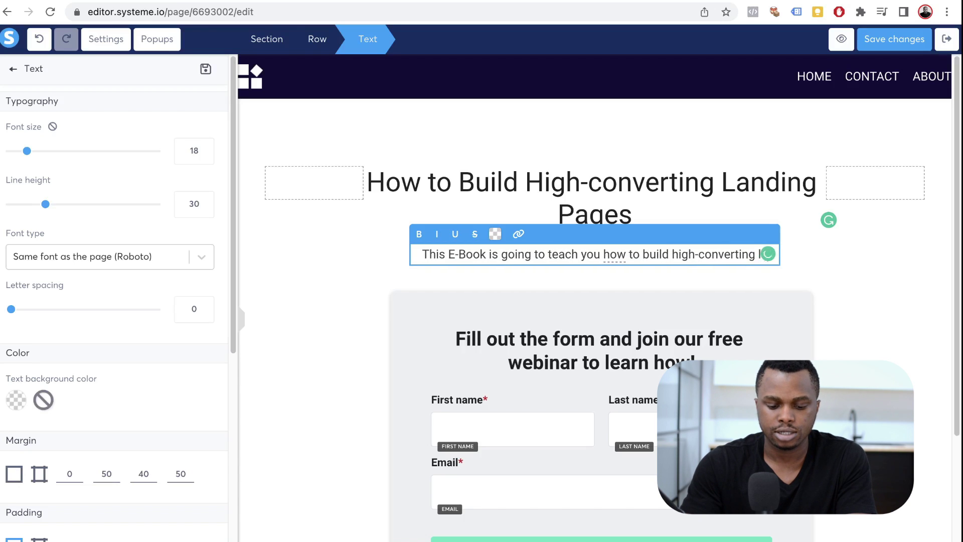
type("anding pages using S")
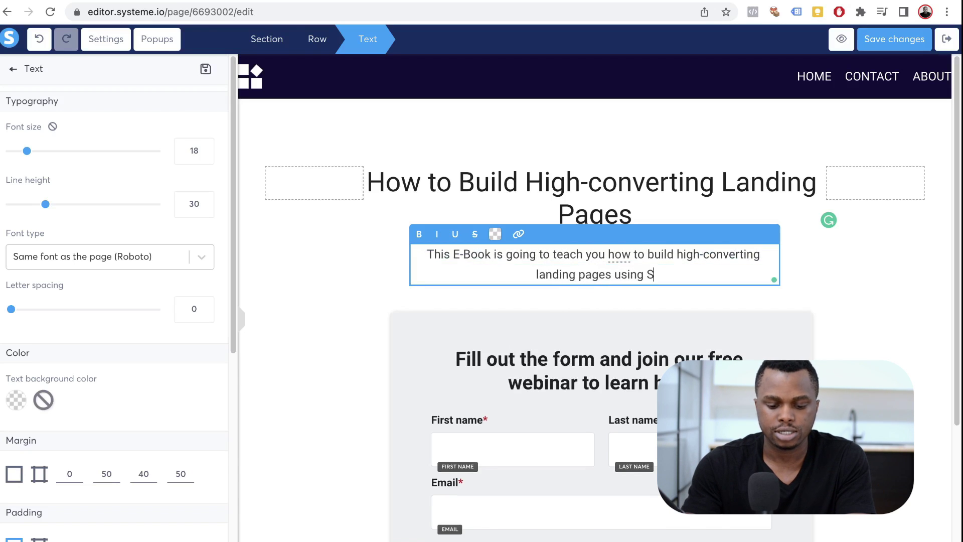
type("ysteme.io")
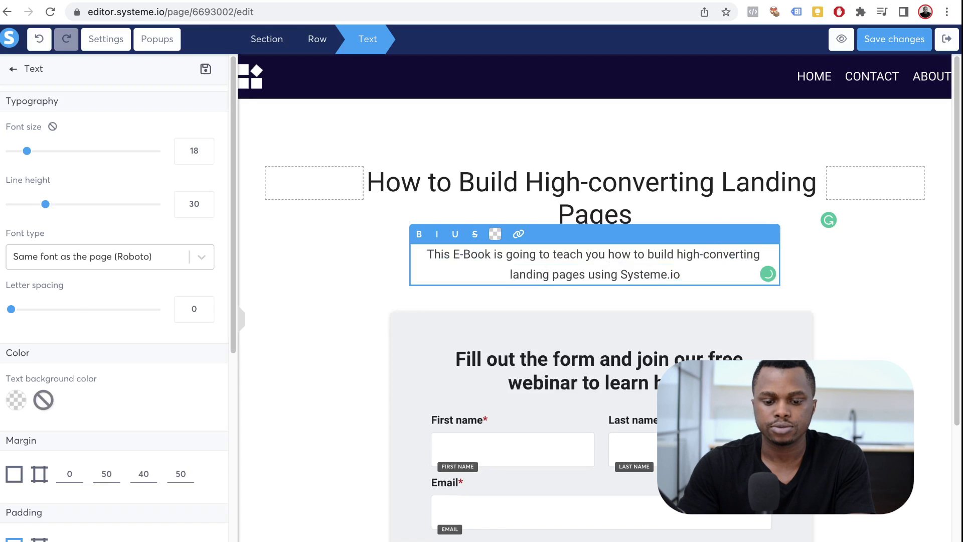
- Format the main headline "How to Build High-converting Landing Pages" as a bold H1 heading in the Oswald font
triple_click(594, 198)
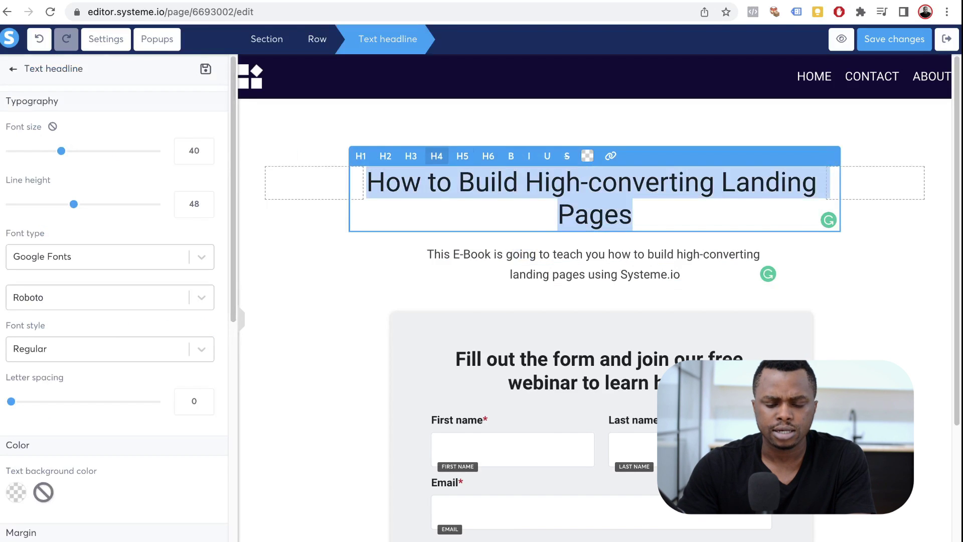
left_click(437, 156)
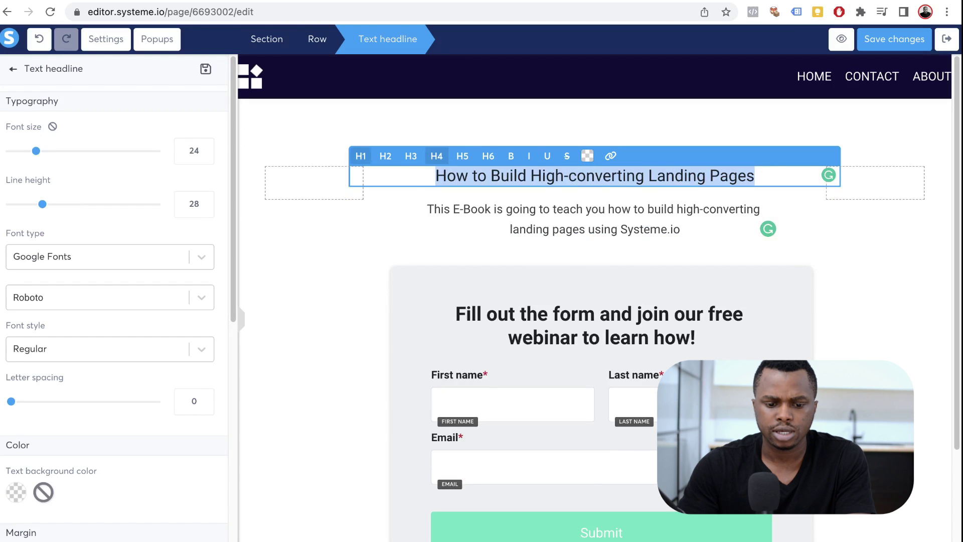
left_click(360, 156)
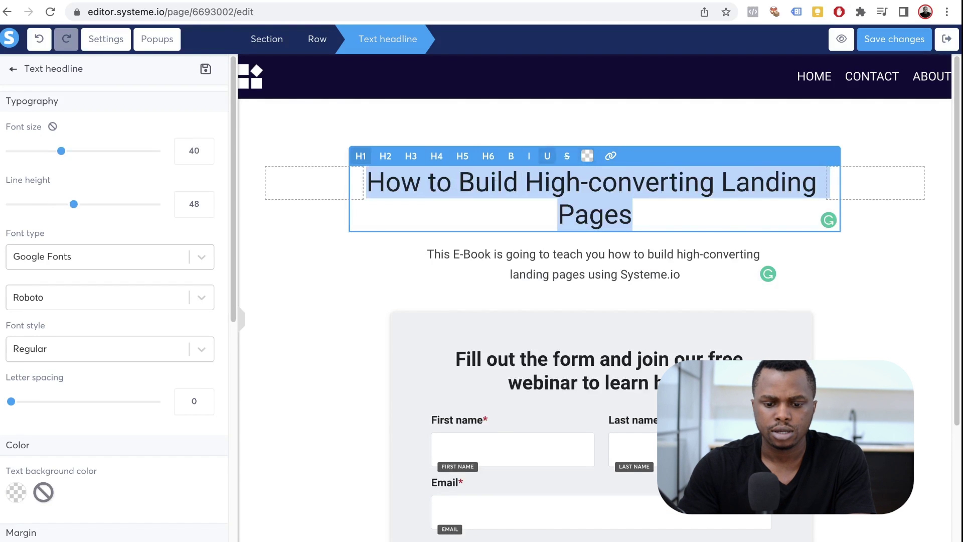
left_click(511, 156)
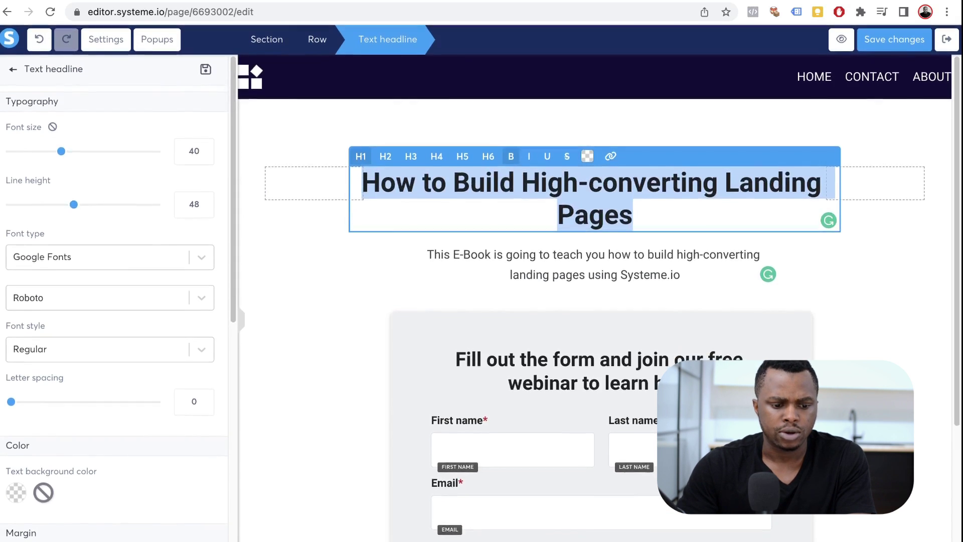
left_click(100, 349)
left_click(100, 297)
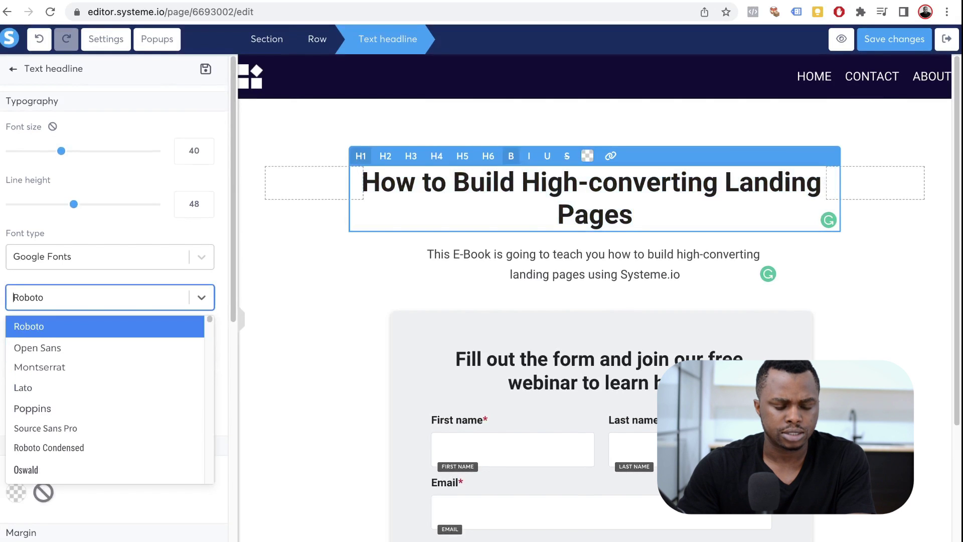
scroll(105, 374, "down", 2)
left_click(105, 374)
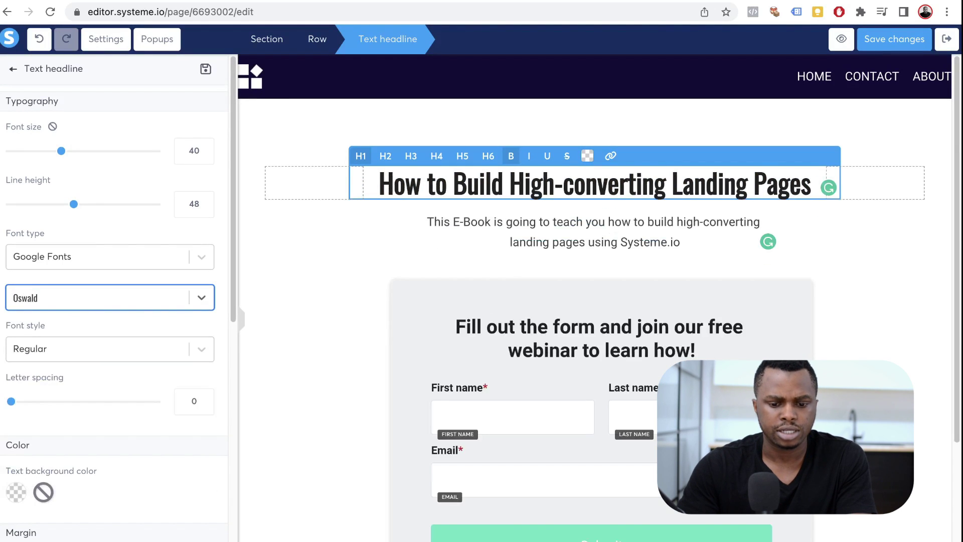
- Change the e-book description text below the headline to the Google font Montserrat
left_click(523, 221)
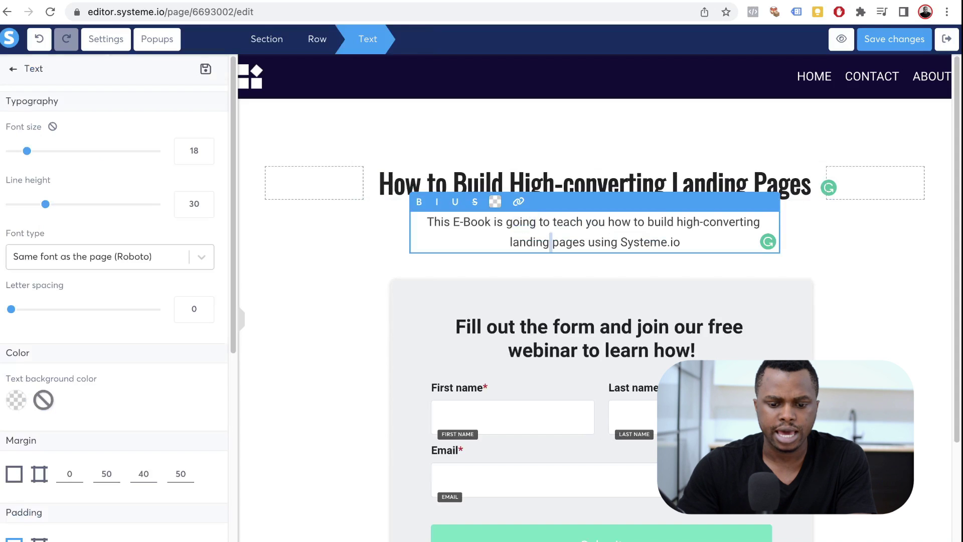
triple_click(550, 242)
left_click(100, 256)
left_click(100, 307)
left_click(100, 297)
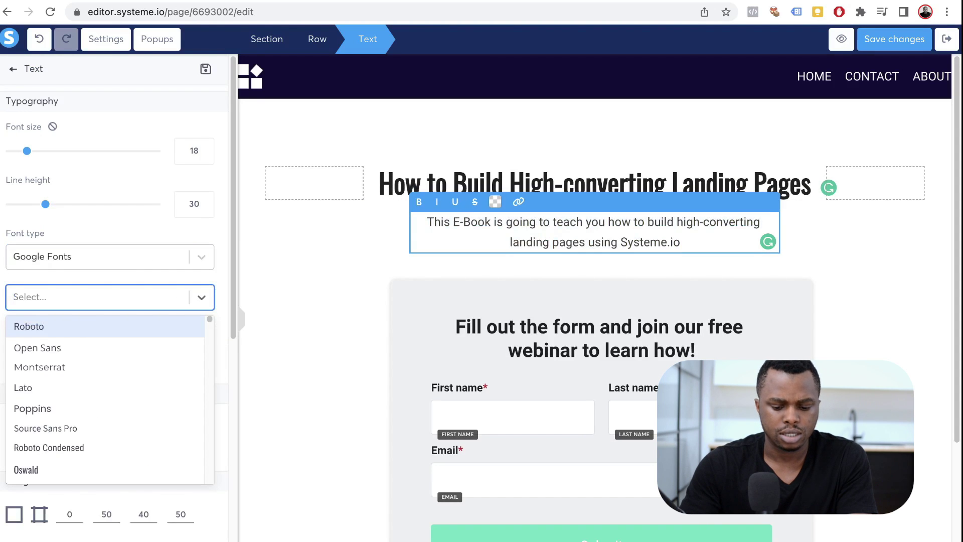
type("mont")
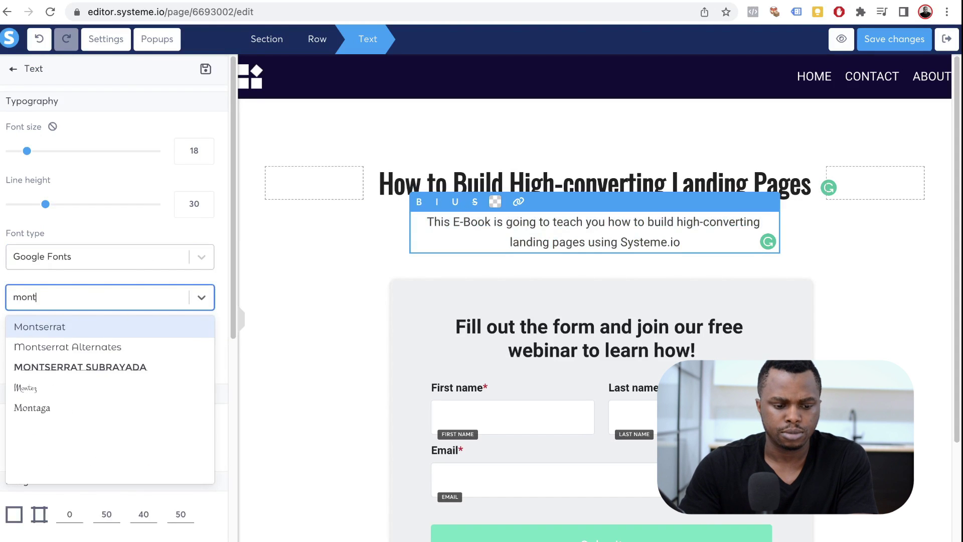
left_click(105, 326)
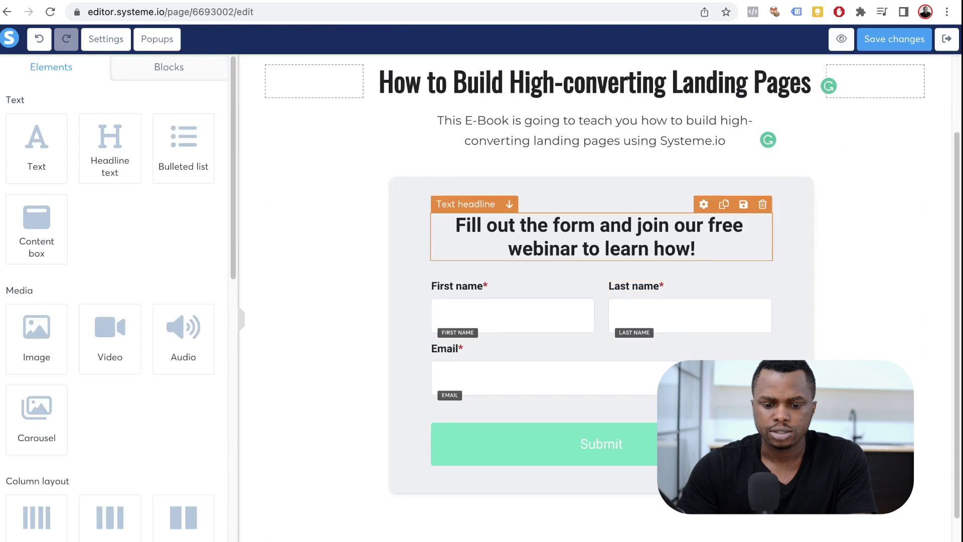
- Replace the form's headline text with "Enter your information below to get access to the ebook."
triple_click(601, 237)
type("Enter your ")
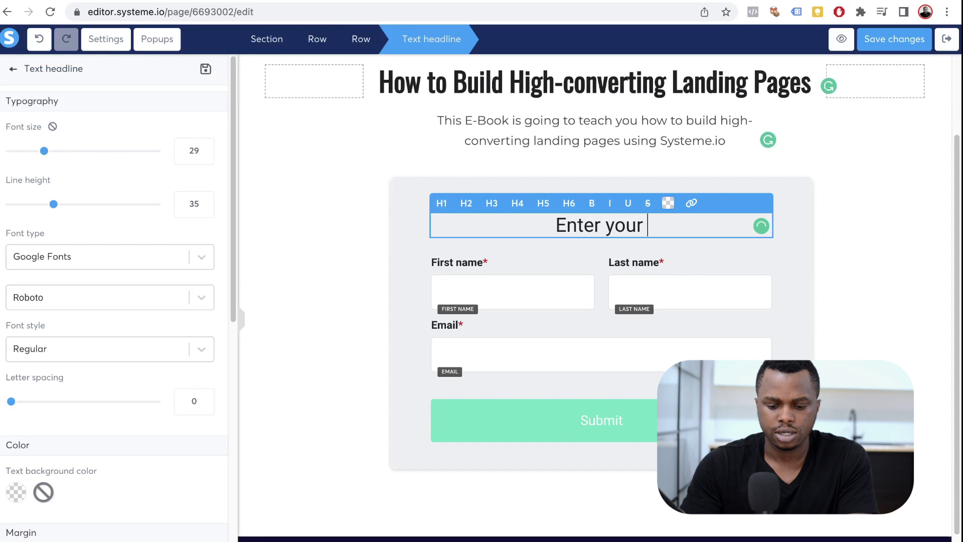
type("infomra")
key("BackSpace")
key("BackSpace")
key("BackSpace")
type("r")
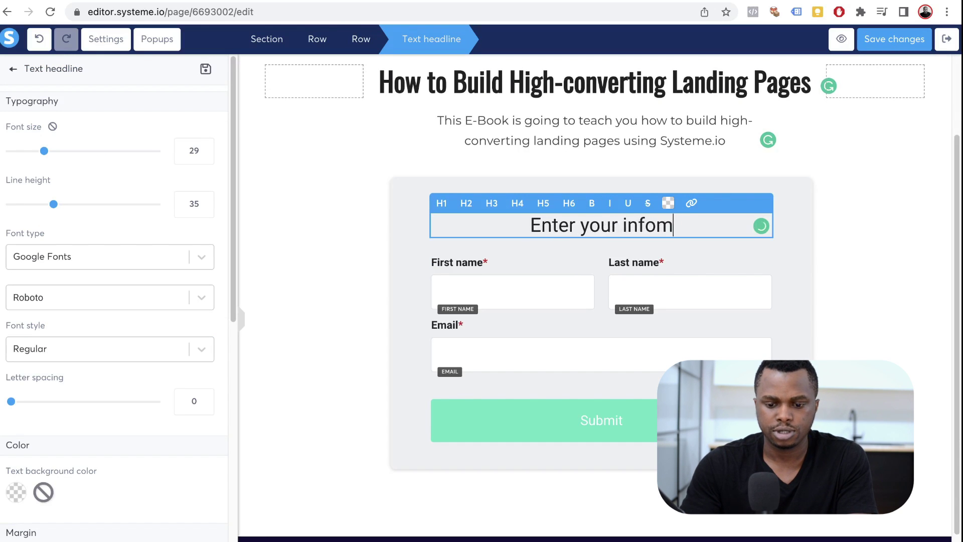
type("mat")
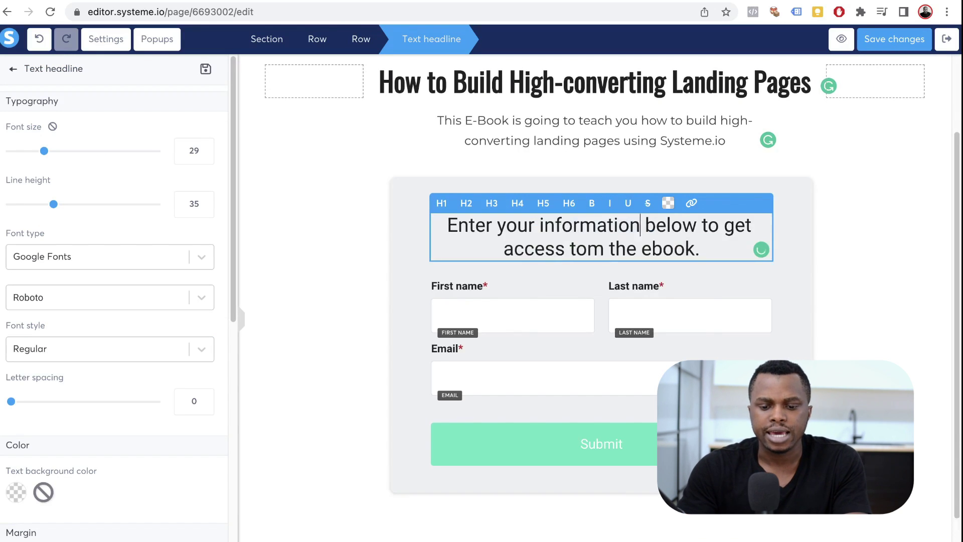
triple_click(622, 248)
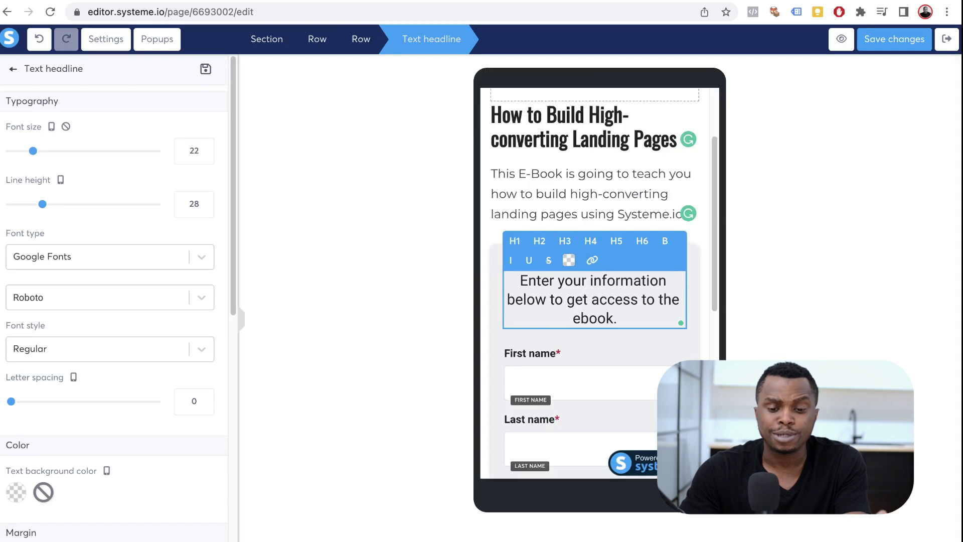
- In the mobile view, delete the dark header section containing the logo and navigation menu
scroll(595, 283, "up", 3)
key("Escape")
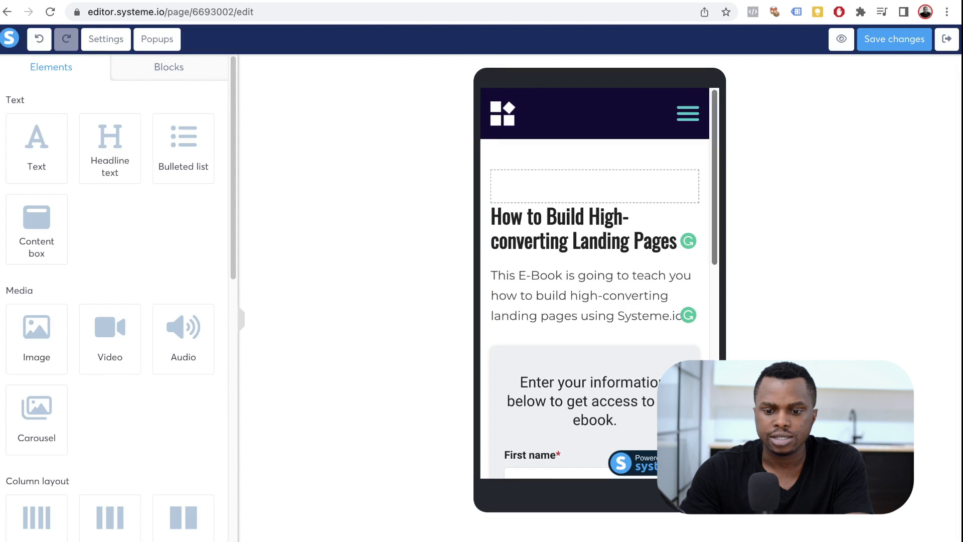
left_click(700, 96)
key("Return")
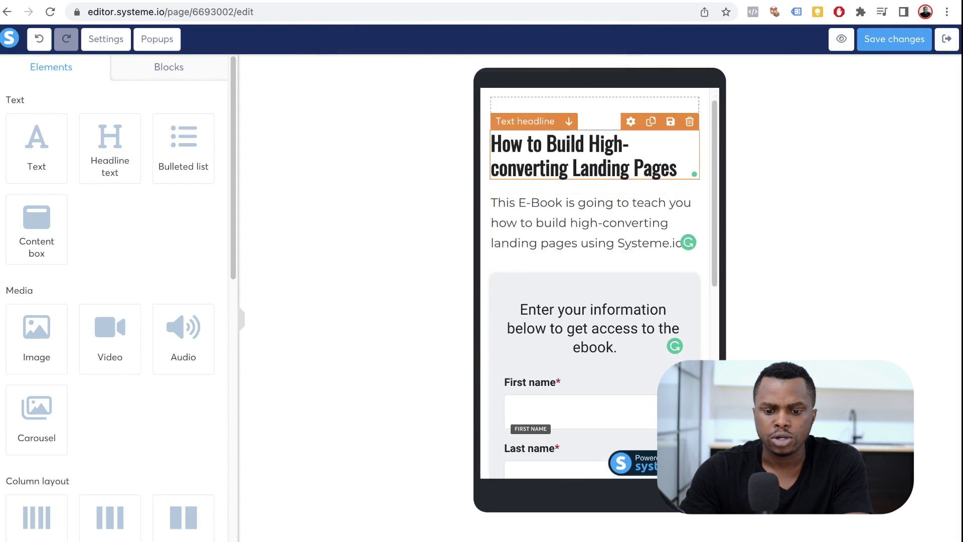
- Center-align the main headline and the e-book description text in the mobile view
triple_click(609, 147)
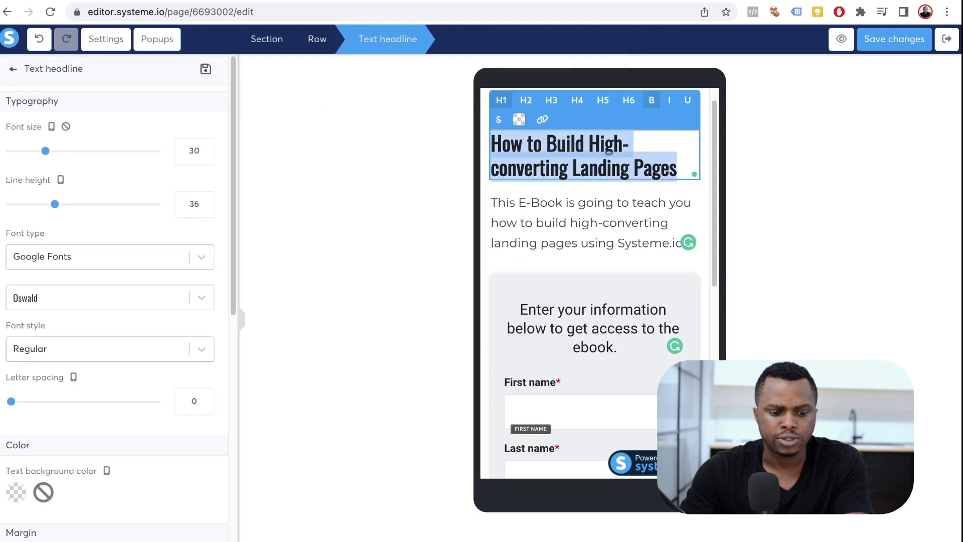
scroll(116, 296, "down", 8)
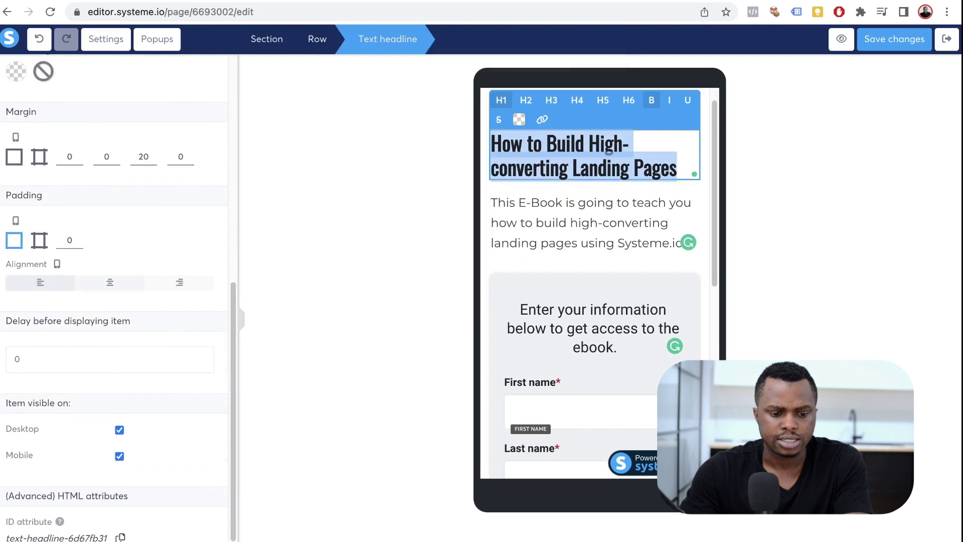
left_click(109, 283)
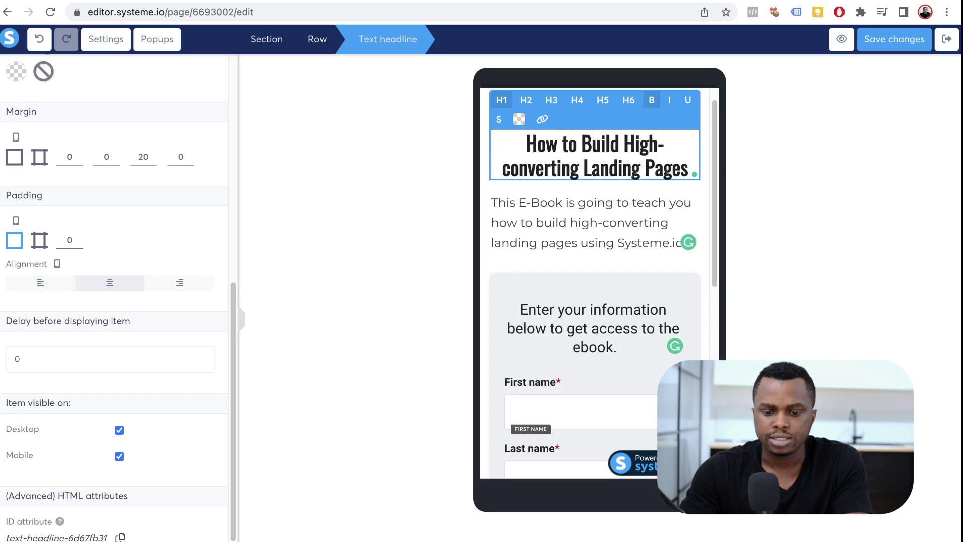
triple_click(594, 222)
scroll(113, 296, "down", 8)
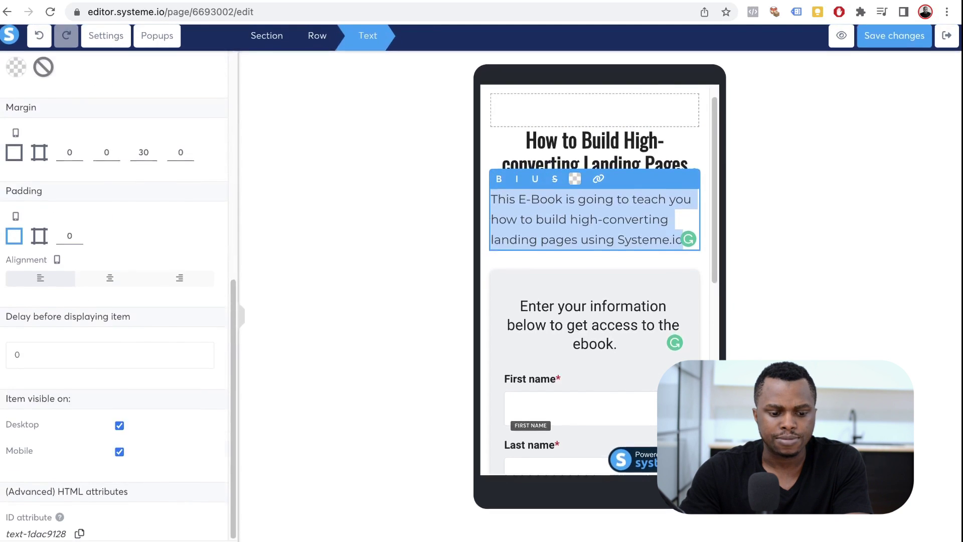
left_click(109, 281)
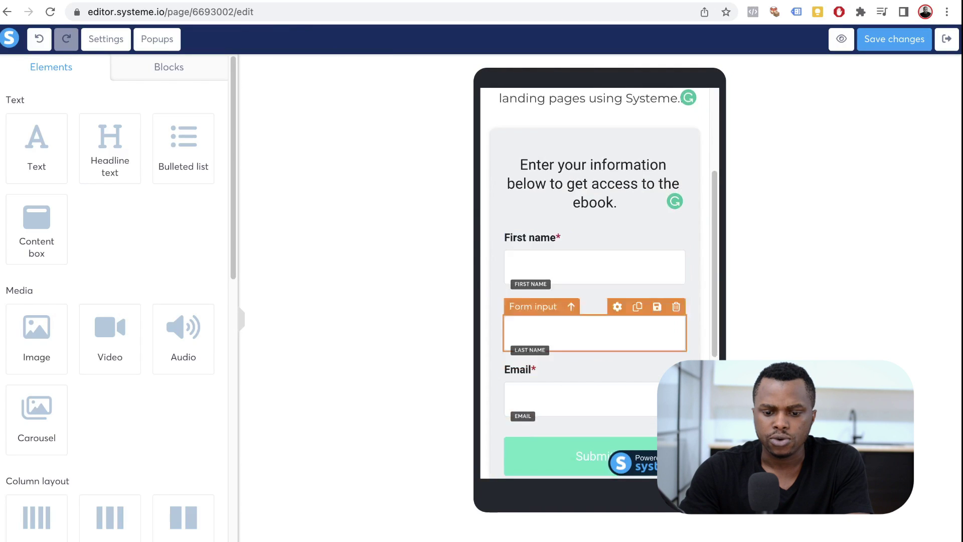
- Set the mobile font size of the form headline "Enter your information below to get access to the ebook." to 19
left_click(594, 183)
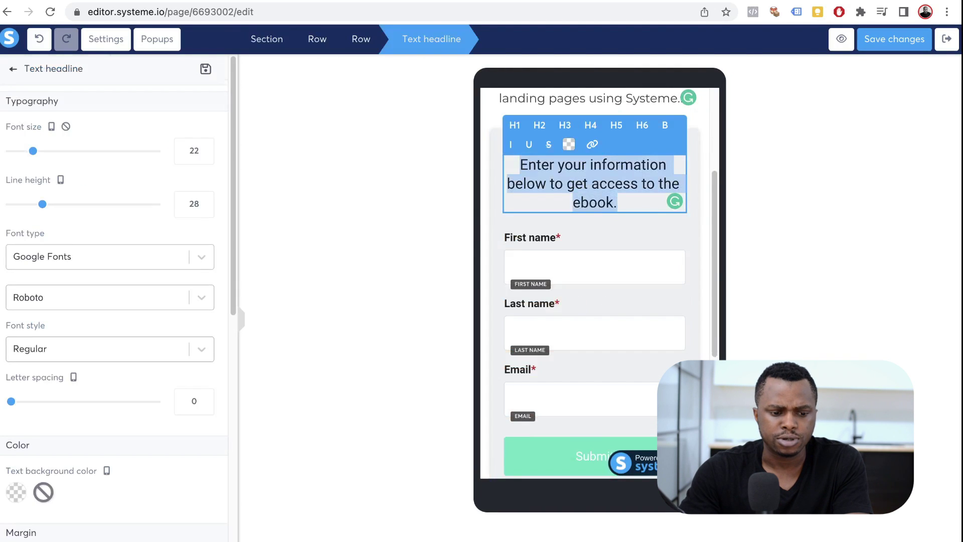
left_click_drag(33, 150, 29, 150)
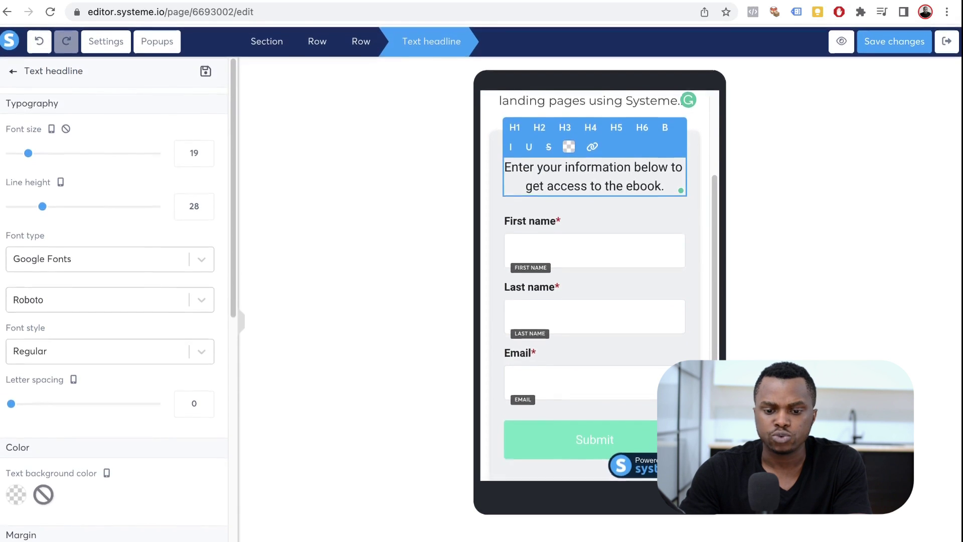
left_click(594, 350)
- Replace "Created with systeme.io" in the footer text with "Copyright, Oretu LLC, 2023", keeping Terms and Privacy
scroll(594, 351, "down", 5)
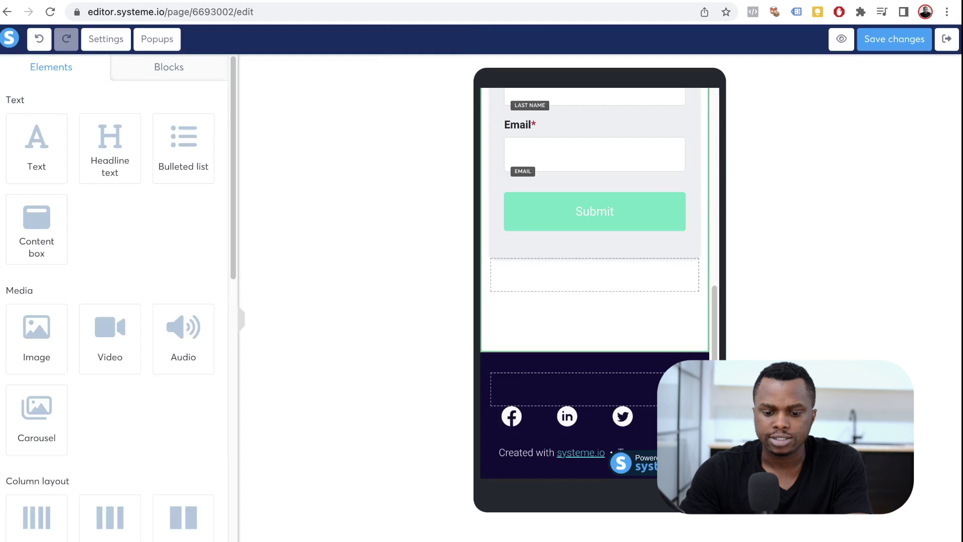
left_click(621, 450)
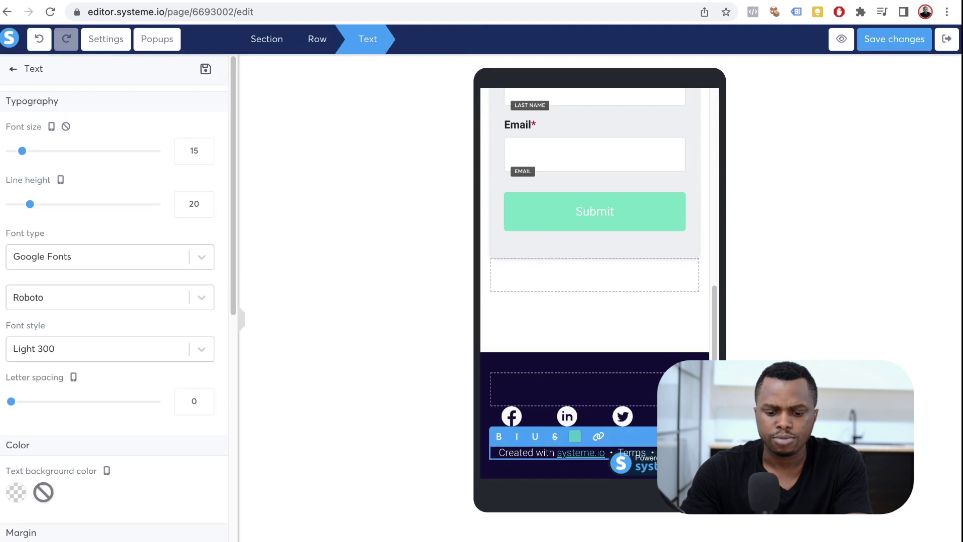
key("BackSpace")
key("BackSpace")
key("BackSpace")
type("LLC, ")
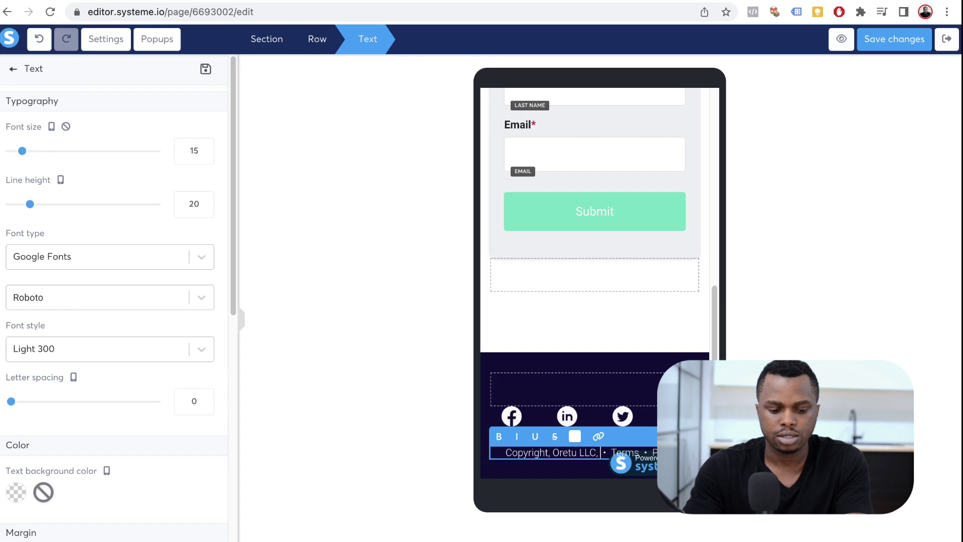
type(" 2023")
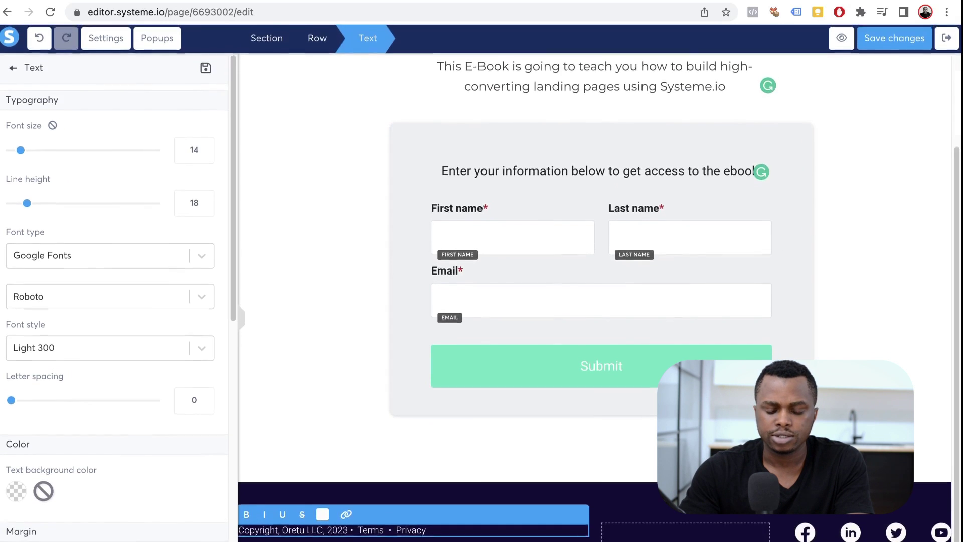
- Delete the row of social media icons from the footer in the desktop view
key("Escape")
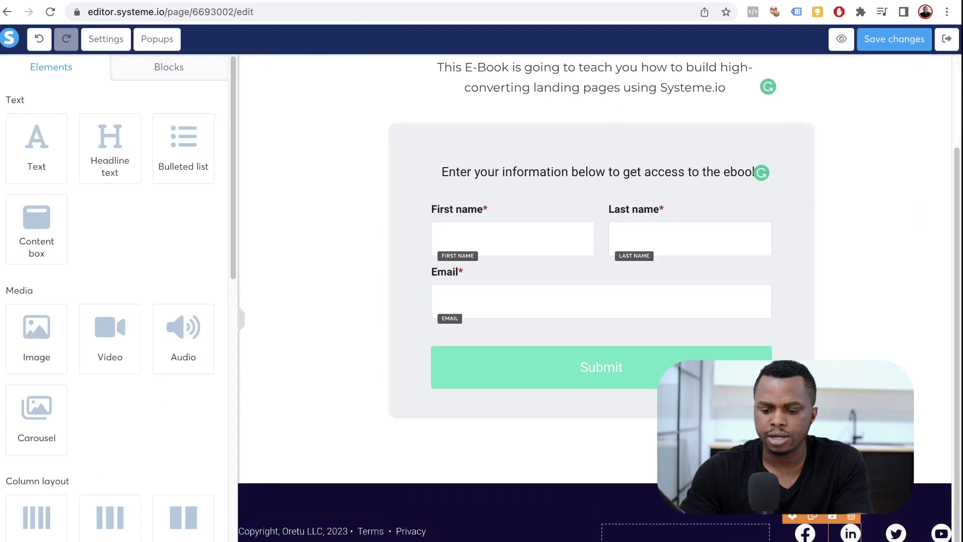
left_click(942, 515)
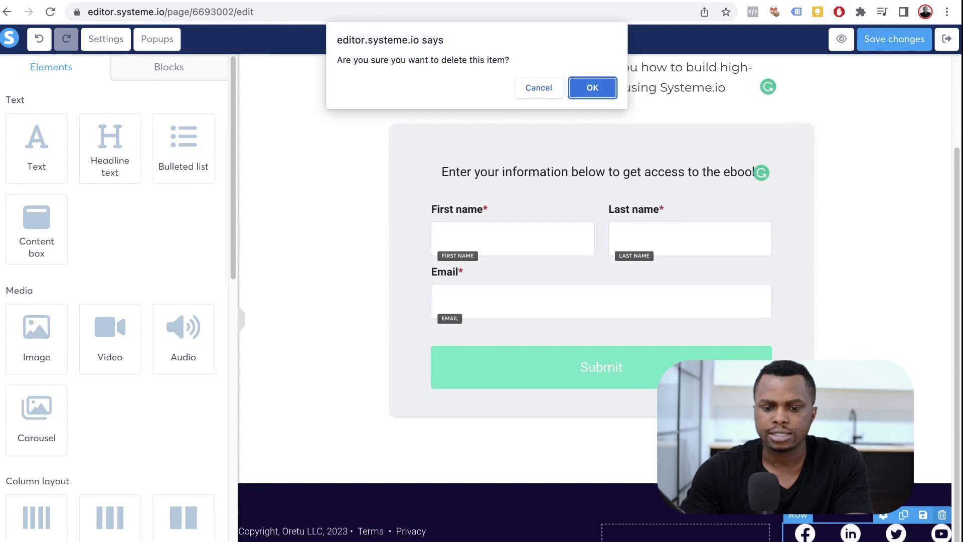
left_click(592, 87)
- Check the page in the desktop and mobile views, save the changes and exit the page editor to the funnel
scroll(601, 301, "up", 3)
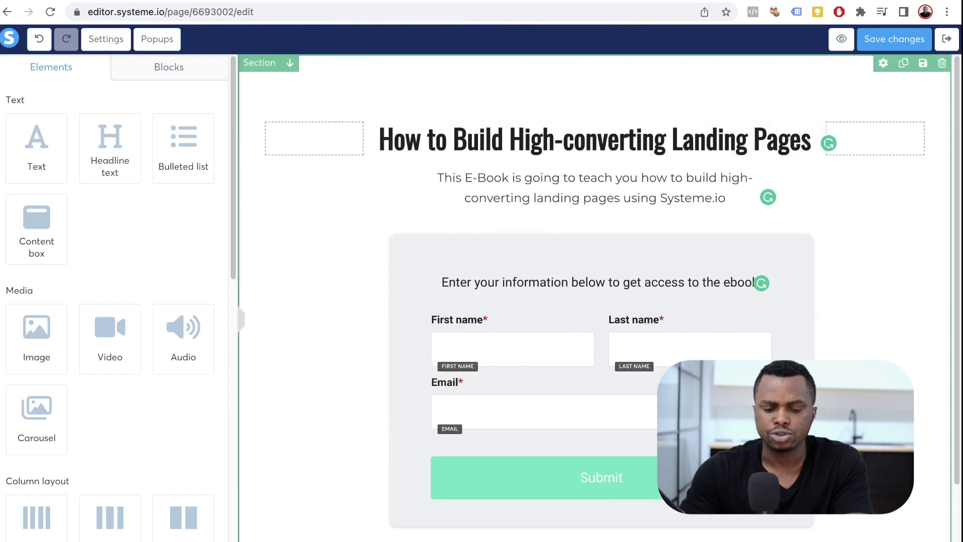
scroll(501, 311, "down", 3)
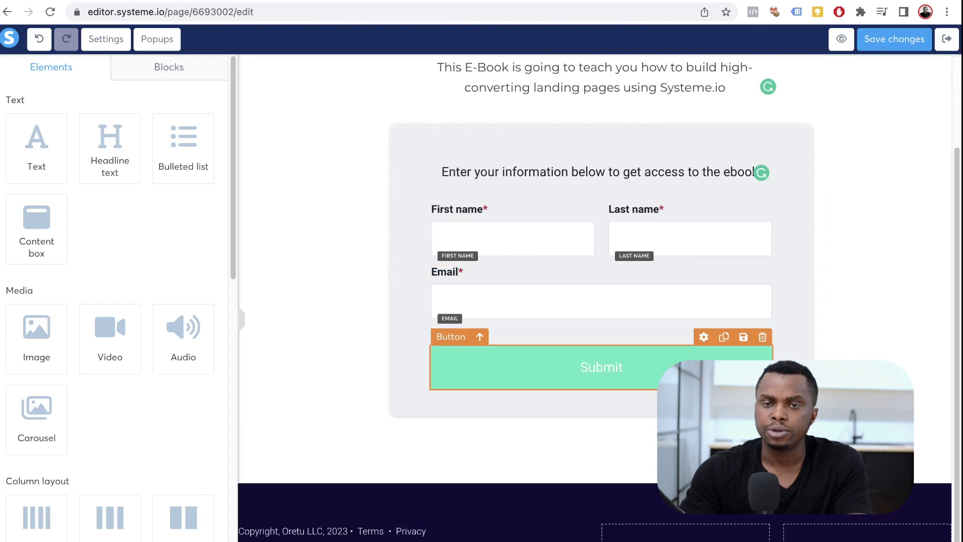
scroll(501, 301, "up", 3)
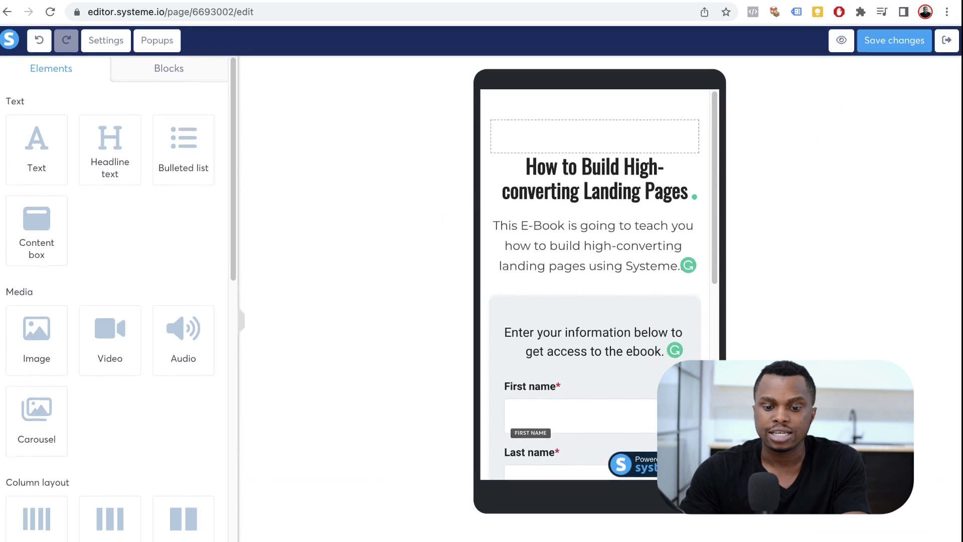
scroll(594, 251, "down", 3)
scroll(594, 281, "down", 3)
scroll(595, 281, "up", 10)
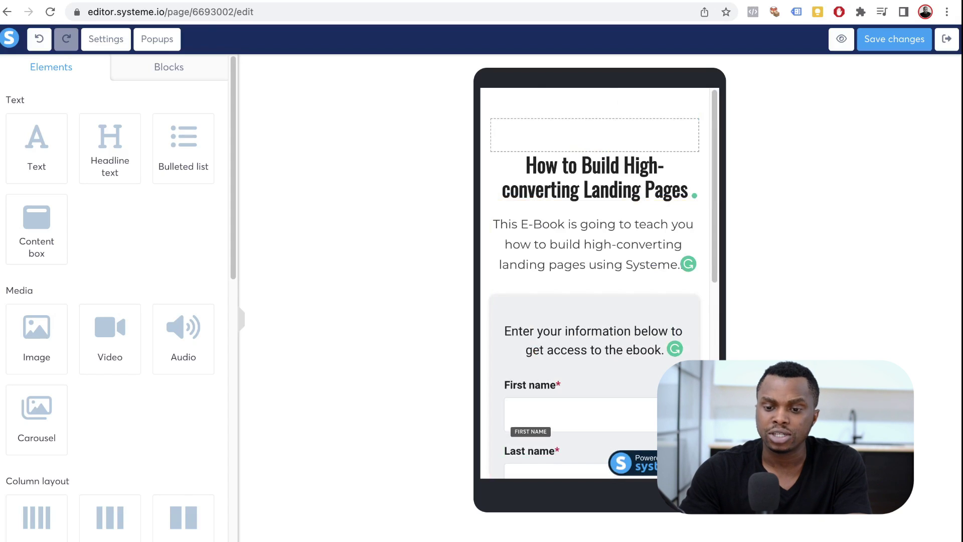
left_click(893, 40)
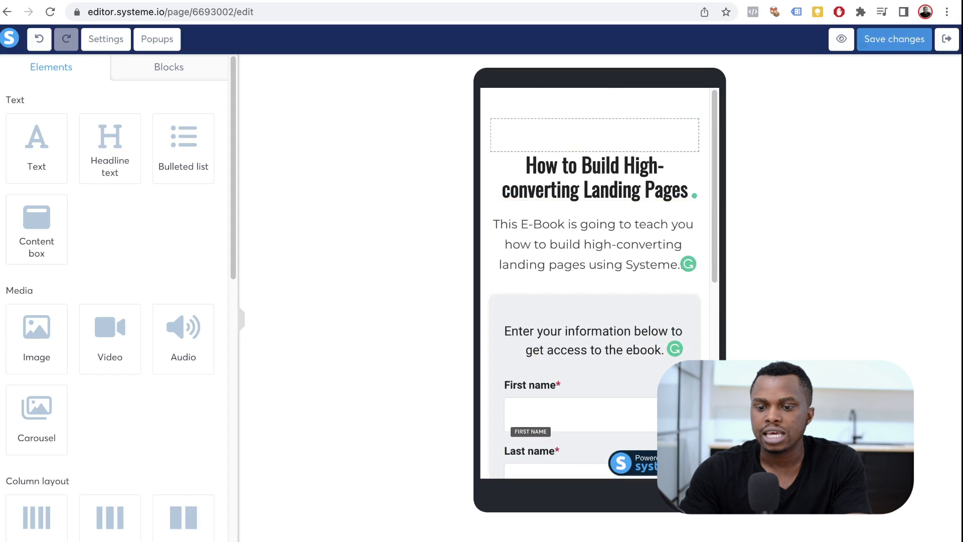
left_click(946, 39)
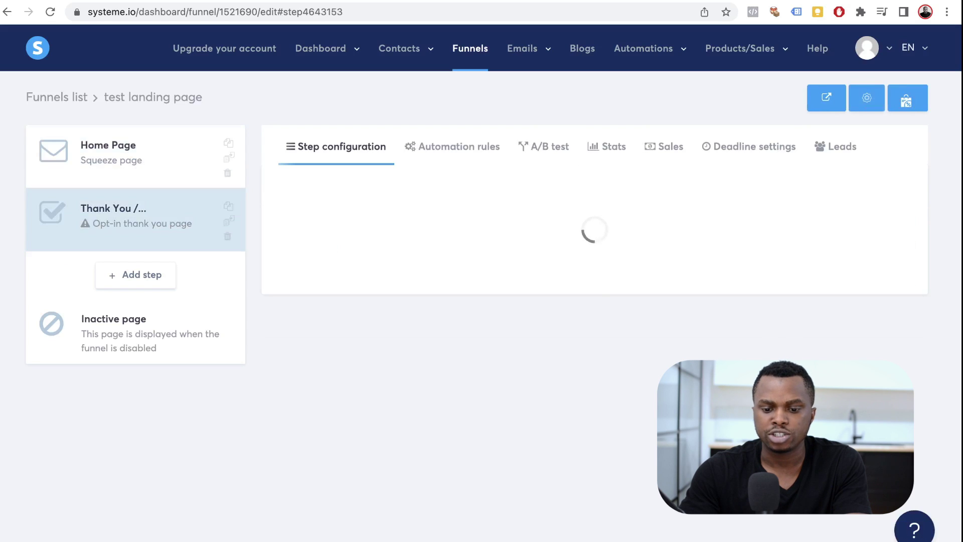
- Apply the "Thank you for your interest in our product!" template to the Thank You / Download Page and open it for editing
scroll(592, 150, "down", 2)
scroll(592, 151, "down", 2)
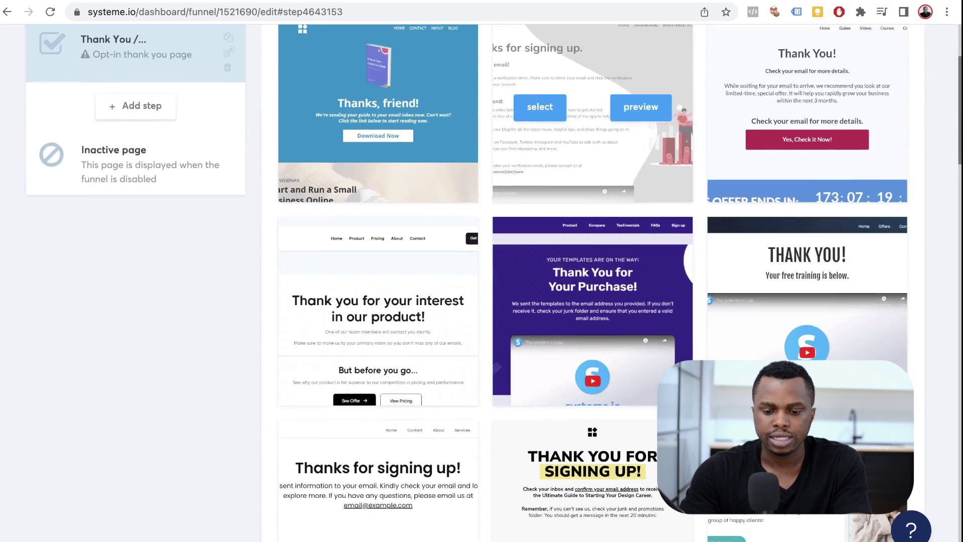
scroll(592, 126, "down", 2)
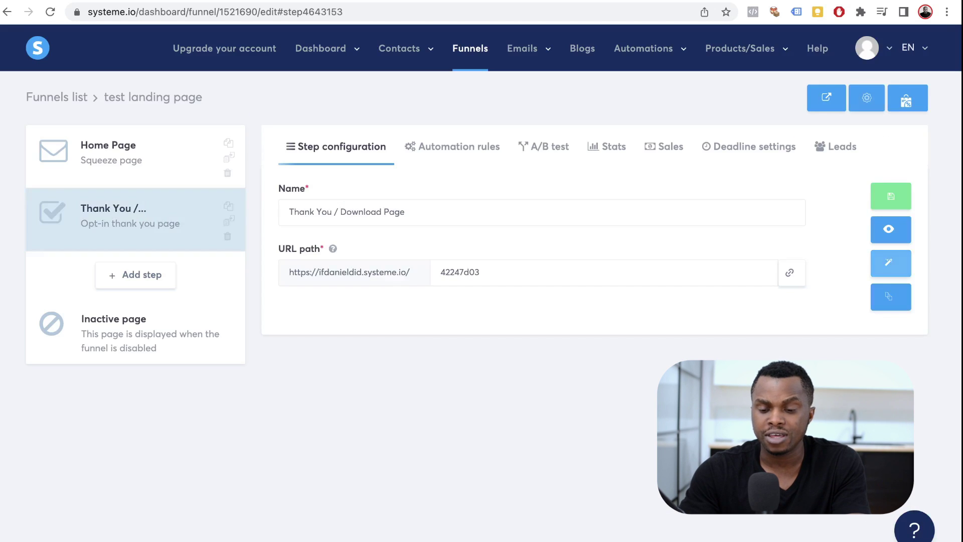
left_click(888, 263)
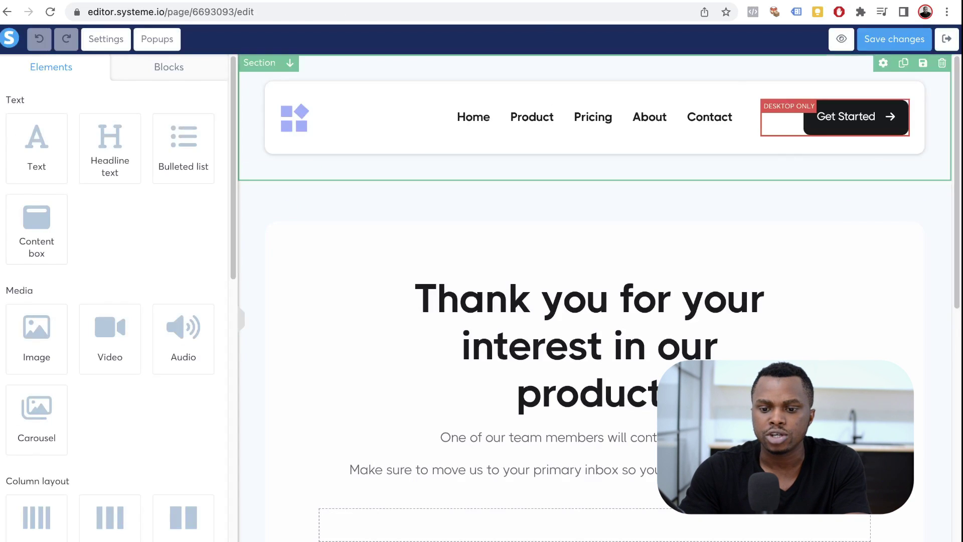
- Delete the navigation header section and the footer section with page links, social icons and contact details
left_click(942, 63)
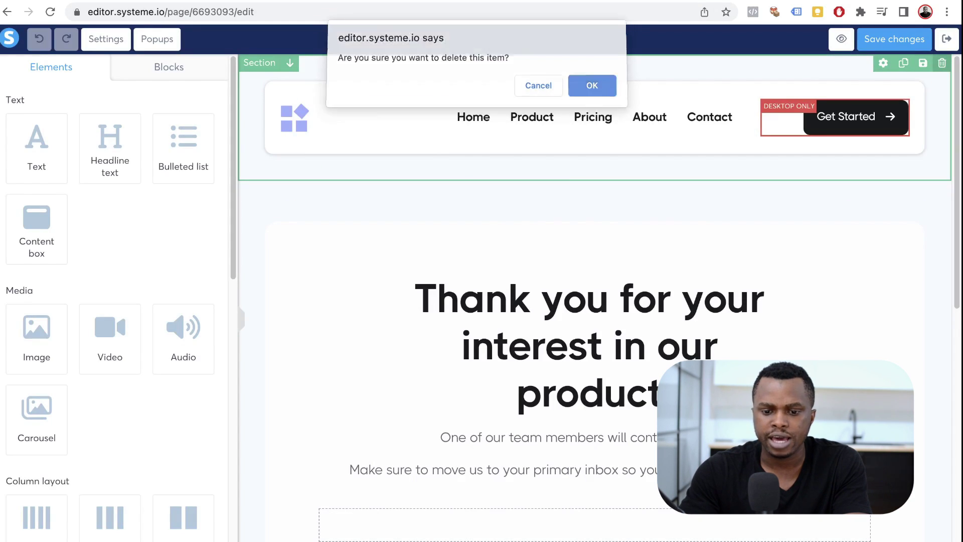
left_click(592, 86)
scroll(595, 297, "down", 8)
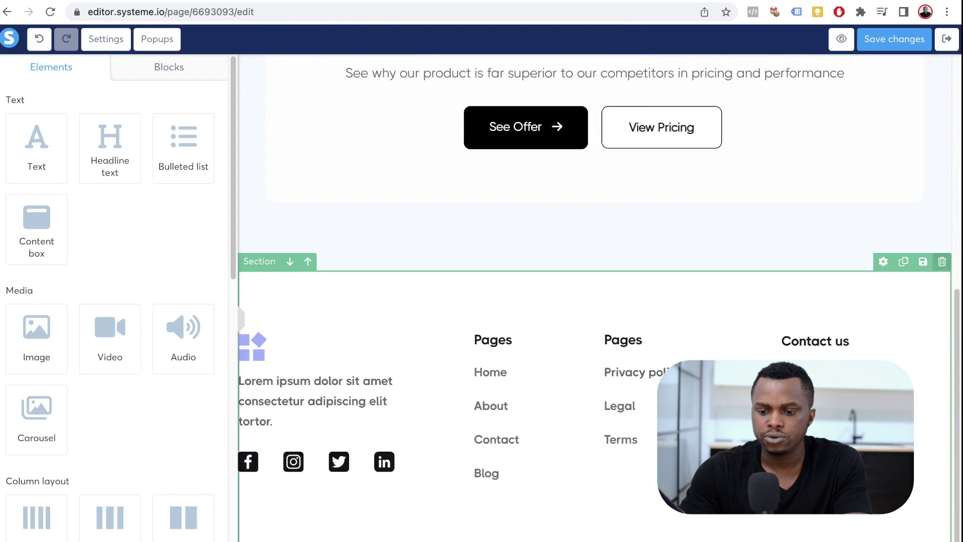
left_click(942, 261)
key("Return")
- Replace the main headline with "Thank you for downloading the Ebook"
scroll(594, 221, "up", 3)
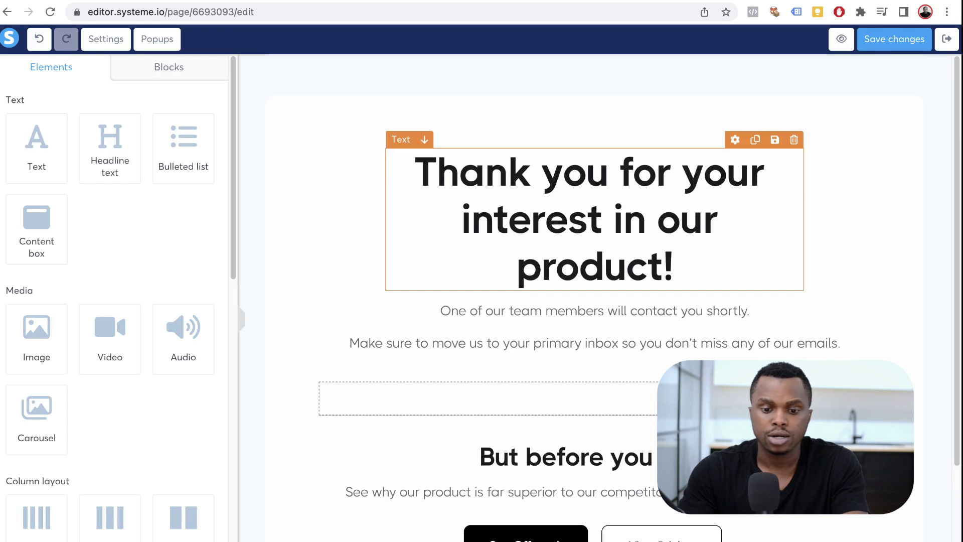
triple_click(594, 219)
type("Thank you ")
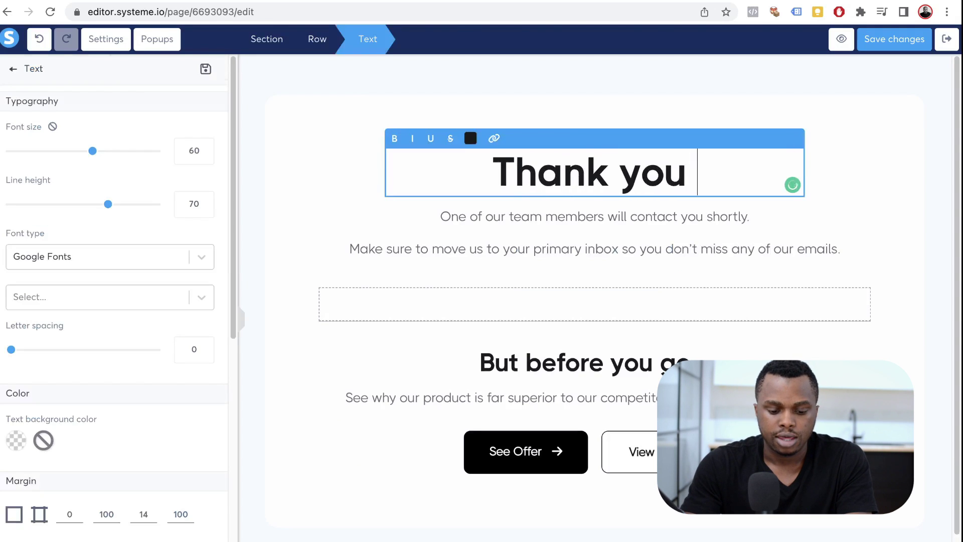
type("for downloading the Ebook")
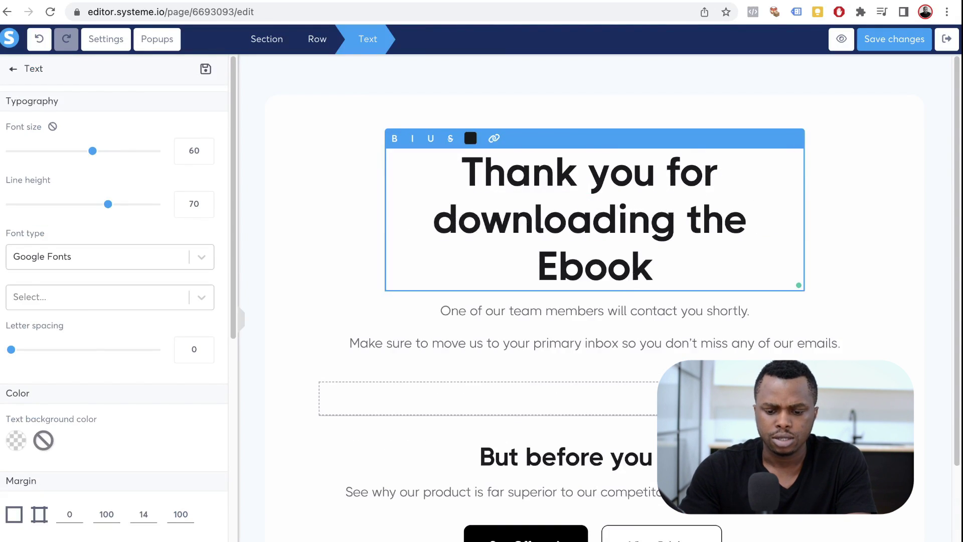
left_click(799, 285)
- Delete the text line "One of our team members will contact you shortly." below the headline
left_click(749, 311)
left_click(861, 290)
key("Return")
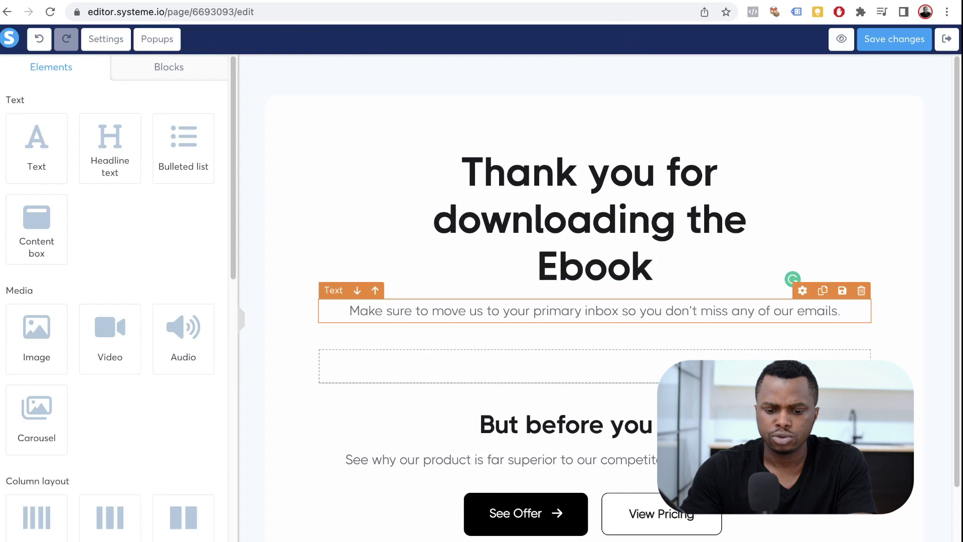
- Reword the line below the headline as "Make sure to check your spam/promotion folder if you cannot find your rbook in your primary inbox"
left_click(431, 311)
key("shift+End")
type("check your spam/p")
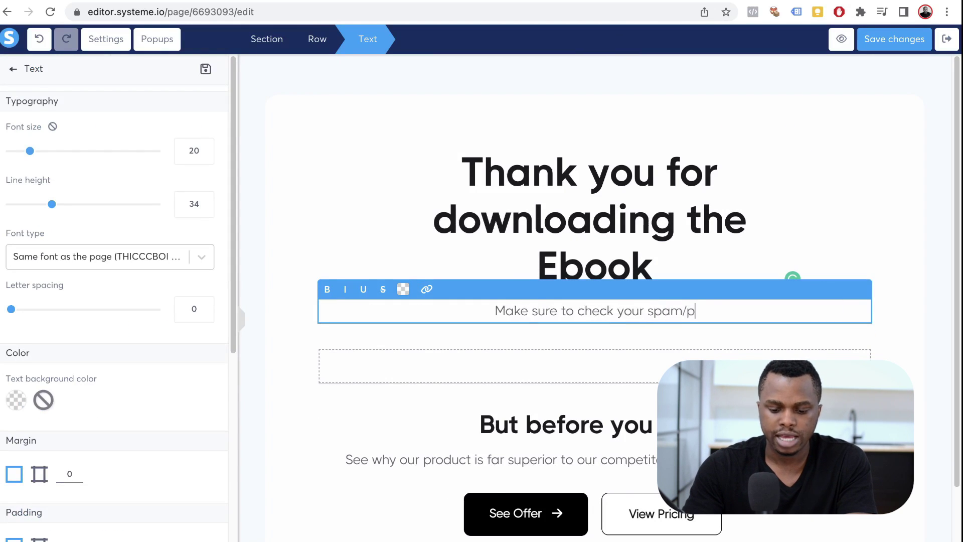
type("romotion folder if you cannot fin")
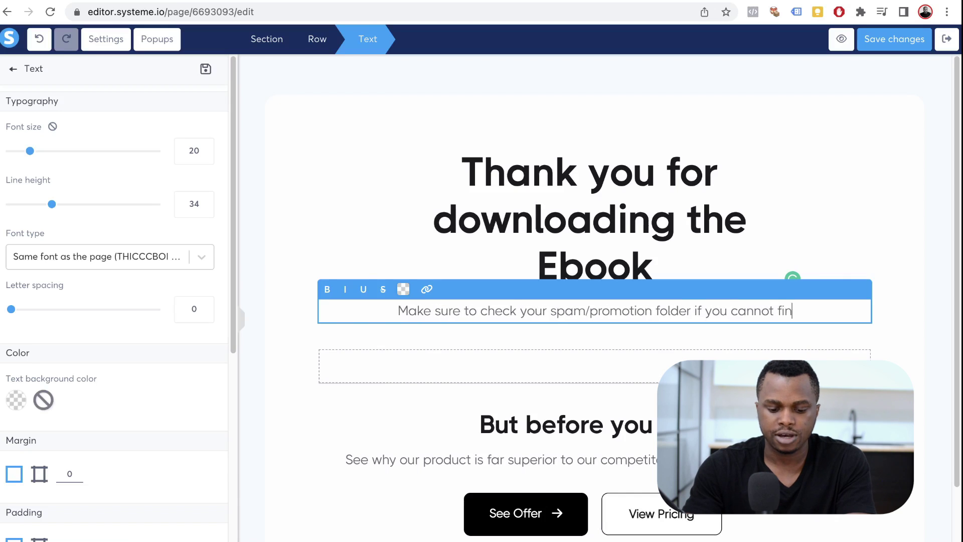
type("d your rbook in your primary inbox")
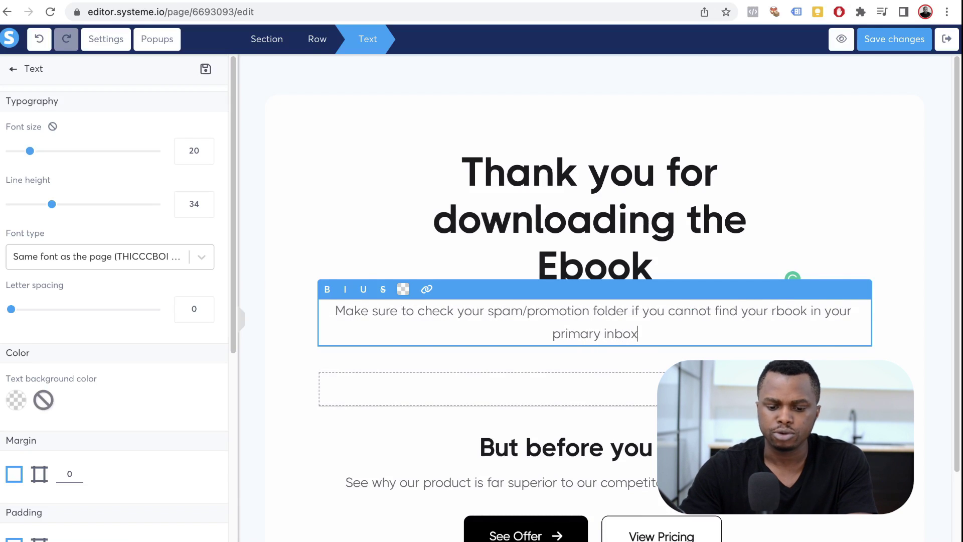
right_click(644, 302)
left_click(665, 389)
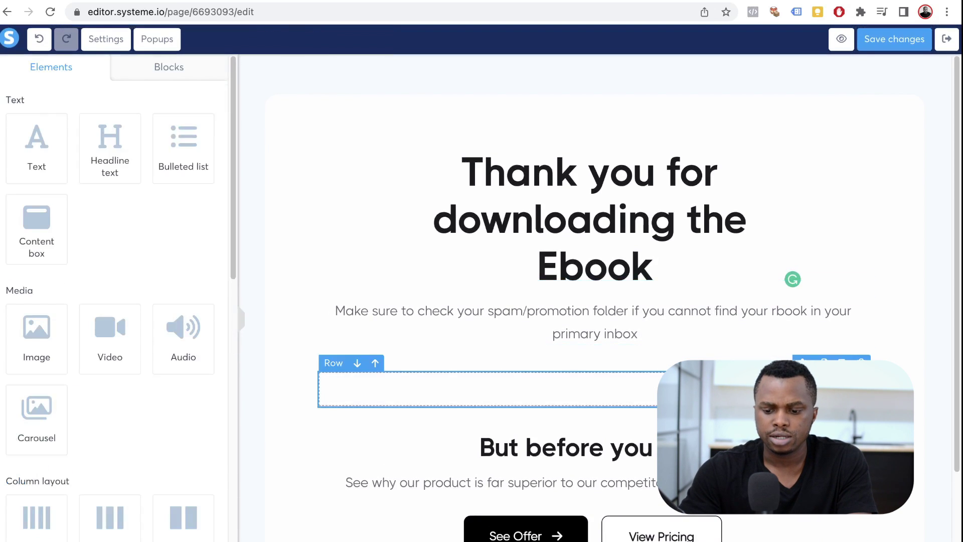
- Delete the empty row and the "But before you go..." heading below the inbox reminder
left_click(861, 361)
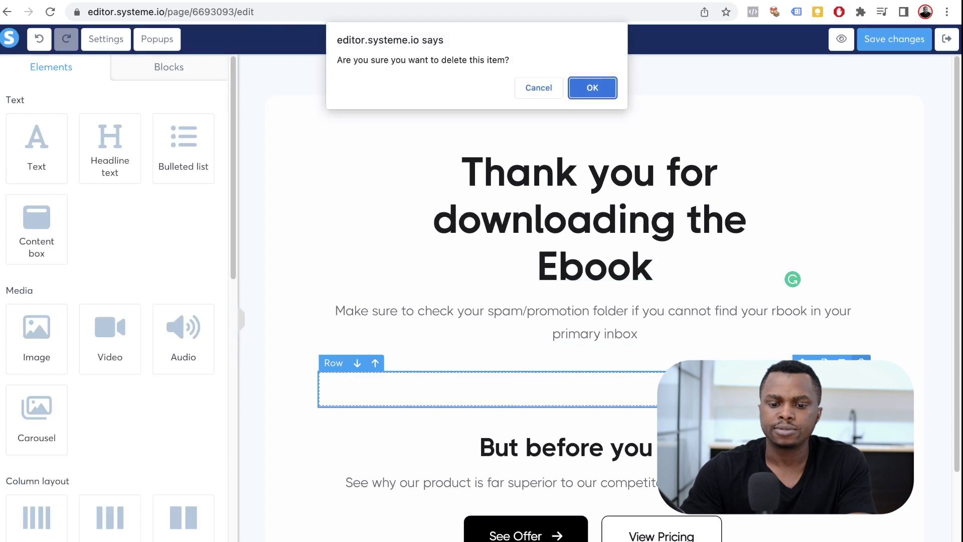
key("Return")
scroll(596, 301, "down", 2)
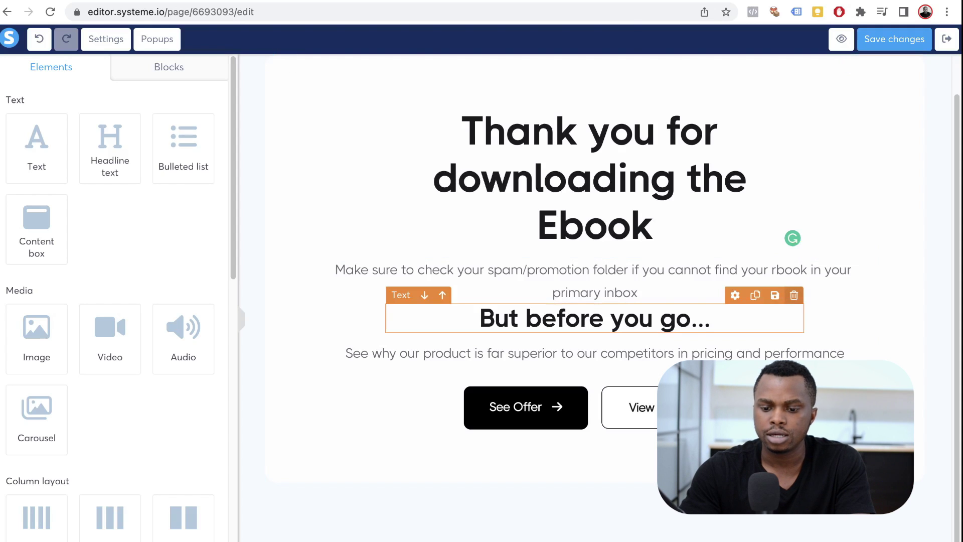
left_click(794, 295)
key("Return")
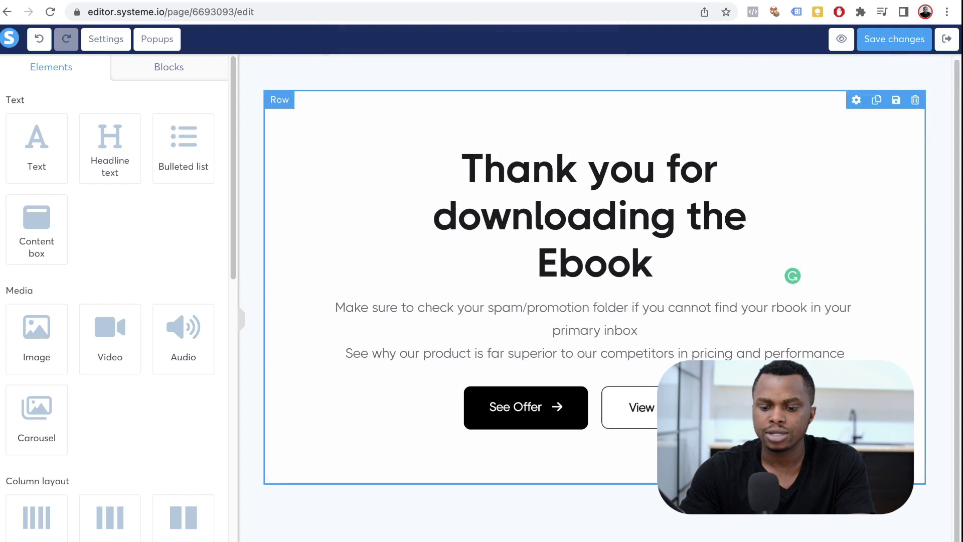
- Delete the competitor comparison text and the row with the See Offer and View Pricing buttons, and save the page
left_click(861, 333)
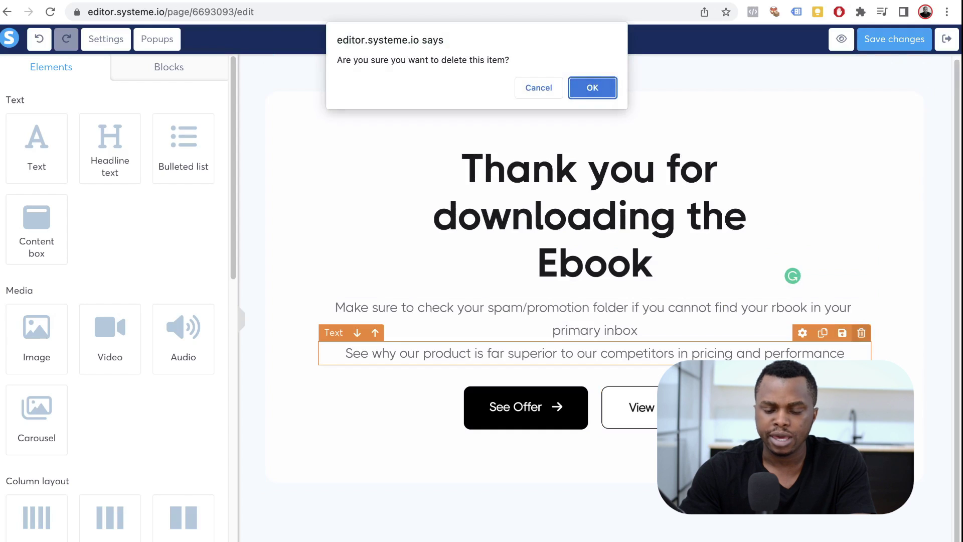
key("Return")
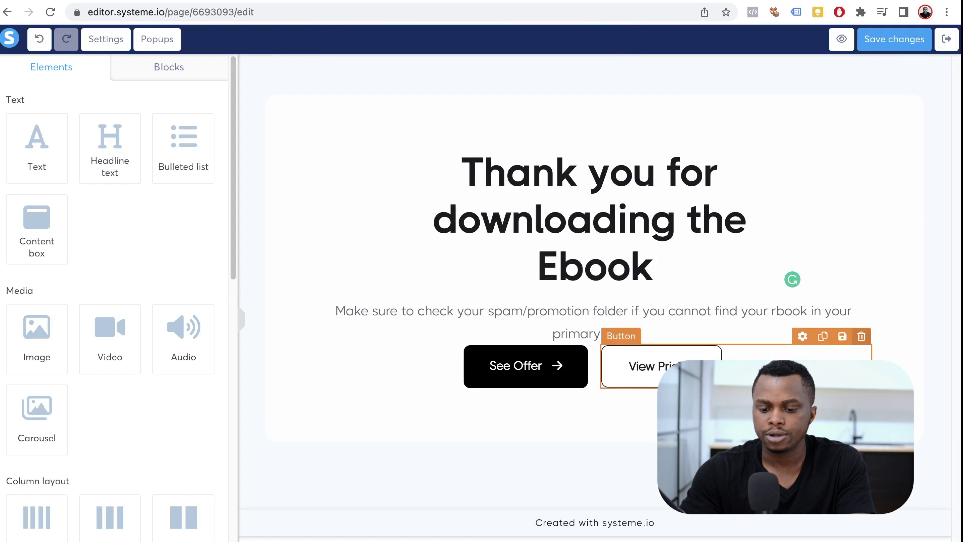
left_click(862, 336)
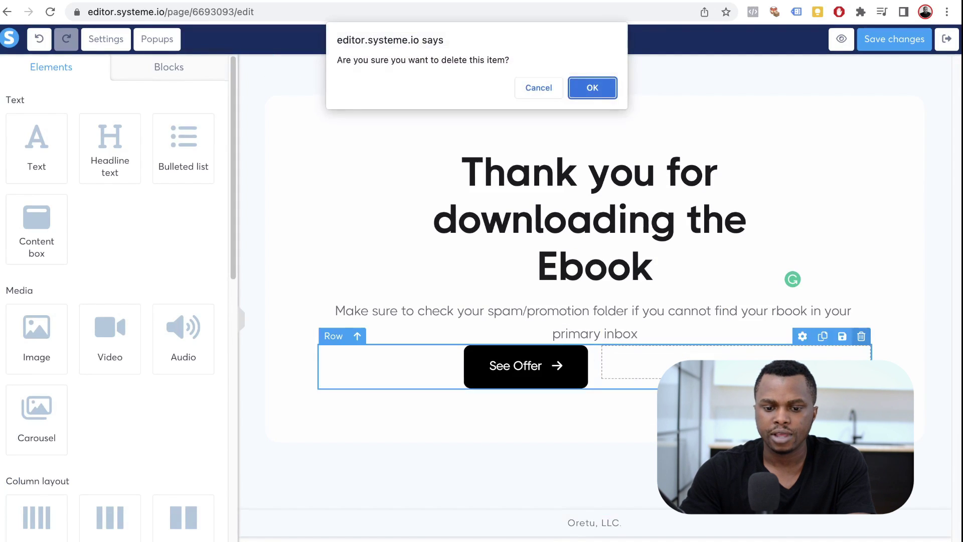
key("Return")
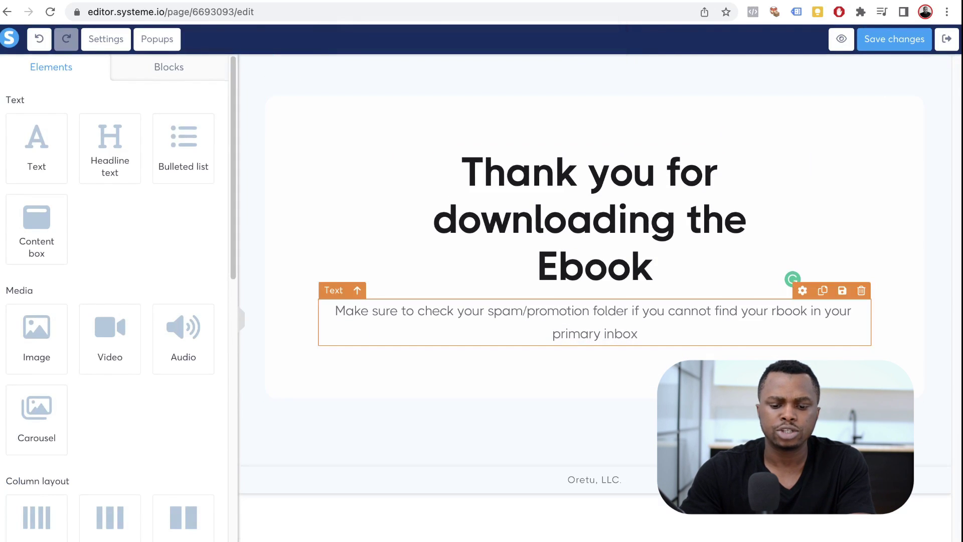
left_click(894, 38)
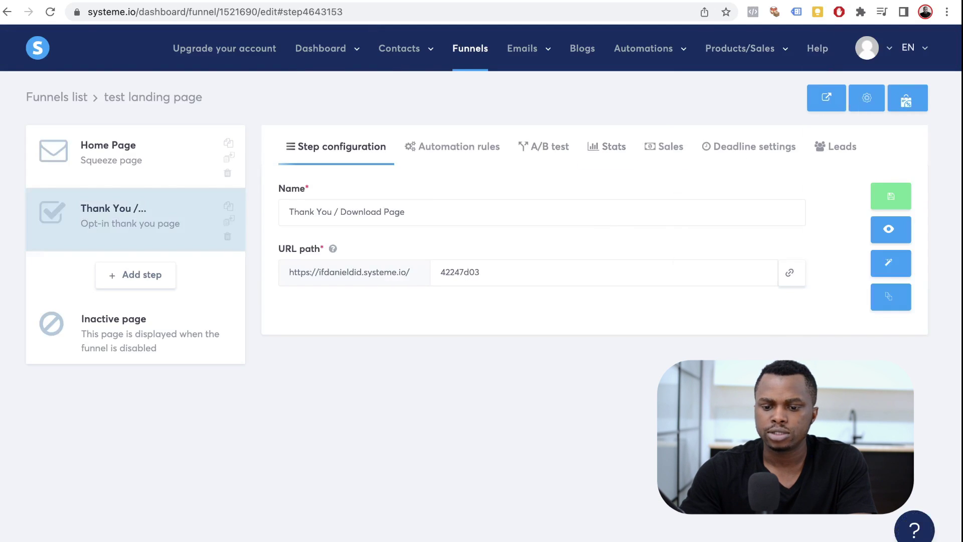
- Open namecheap.com in a new browser tab and go through the list of domains in the account
mouse_move(740, 49)
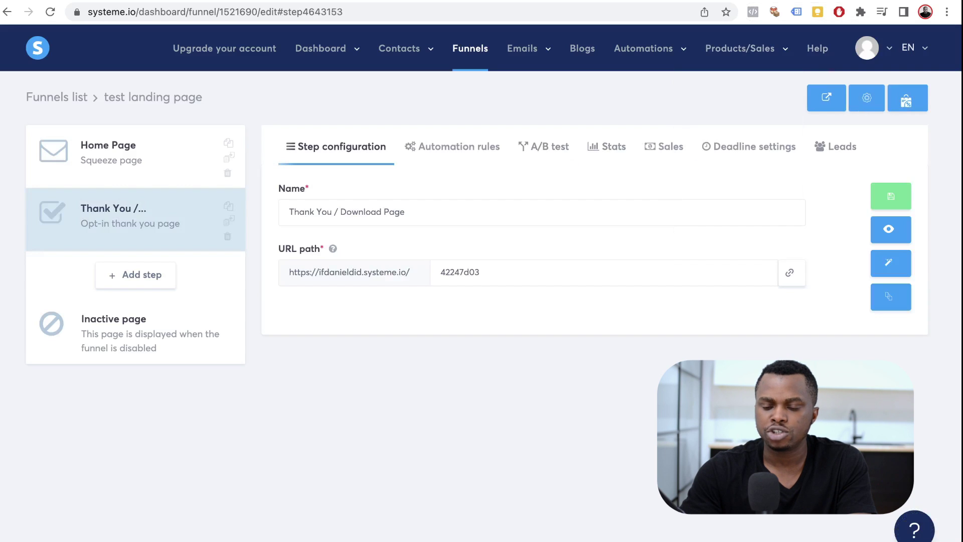
key("ctrl+t")
type("namecheap.com")
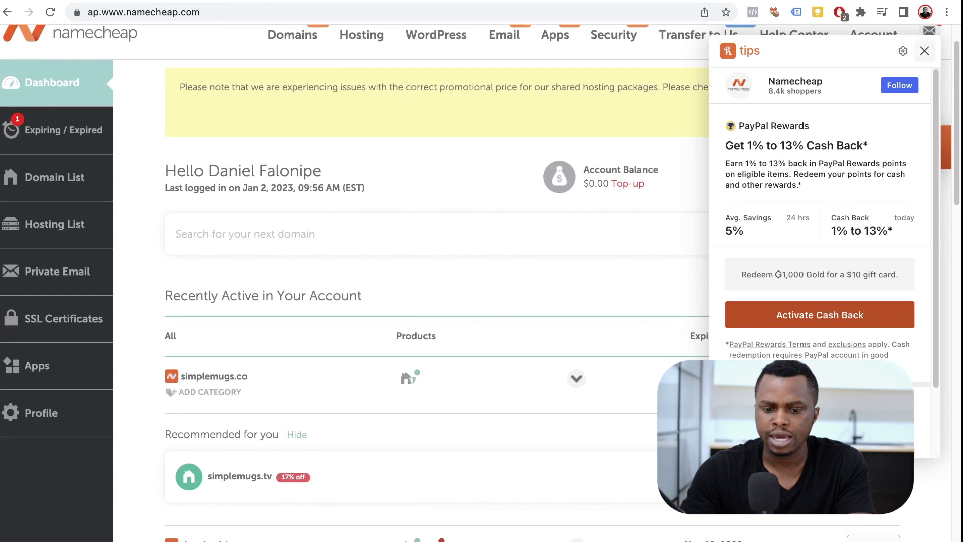
scroll(482, 281, "down", 6)
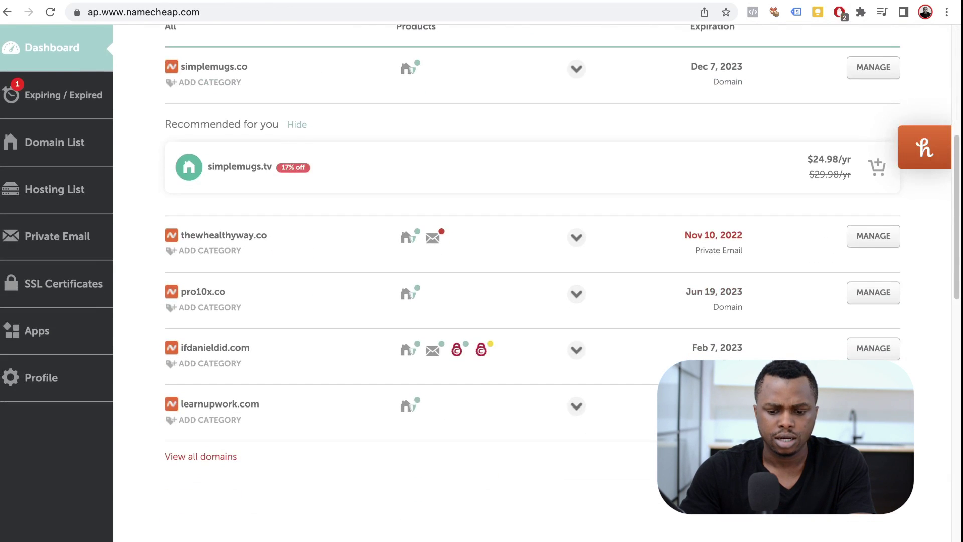
scroll(481, 281, "down", 2)
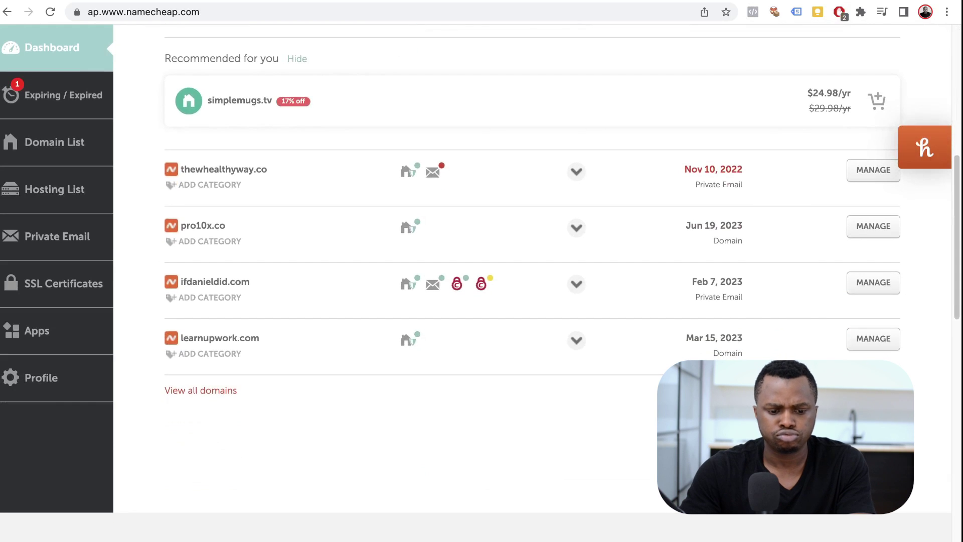
scroll(482, 281, "up", 1)
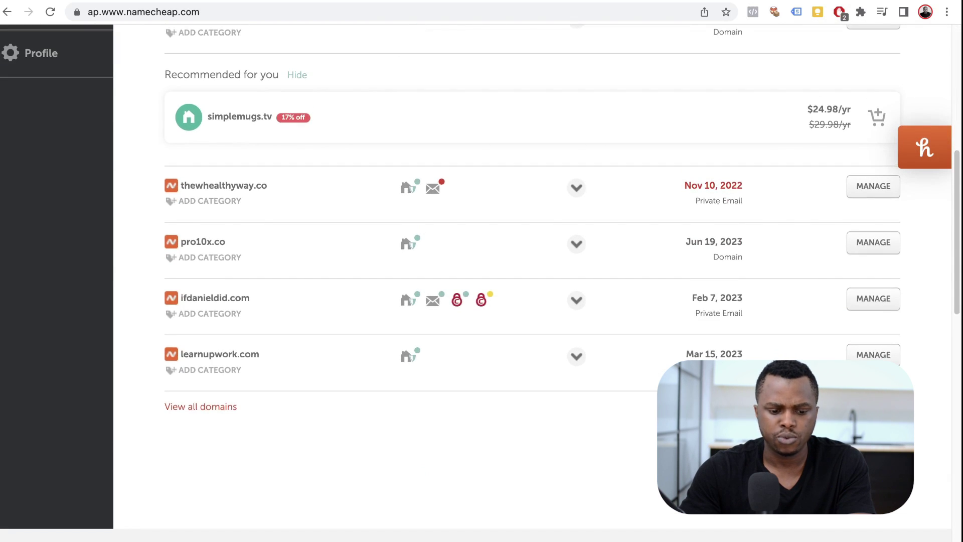
- Open the Advanced DNS settings of the domain thewhealthyway.co
left_click(873, 186)
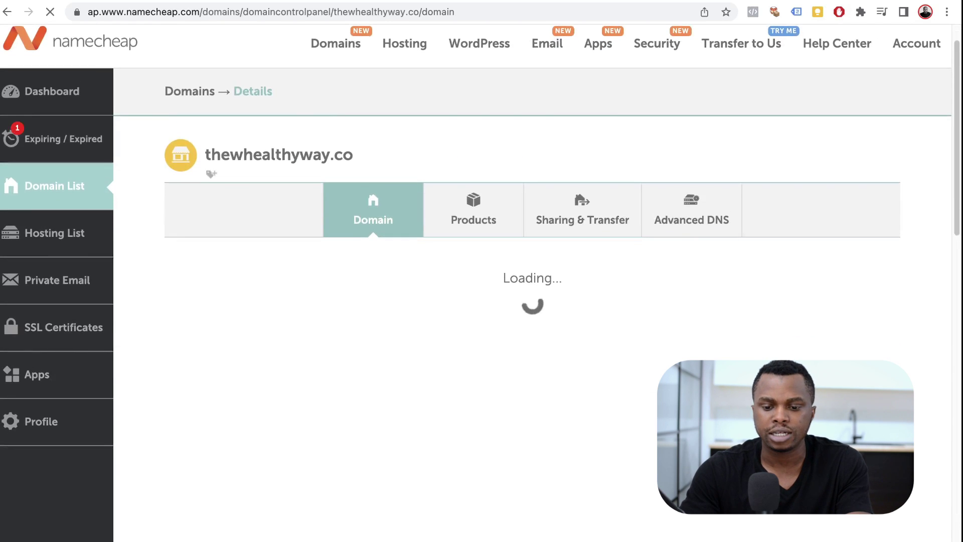
scroll(475, 283, "up", 1)
left_click(691, 258)
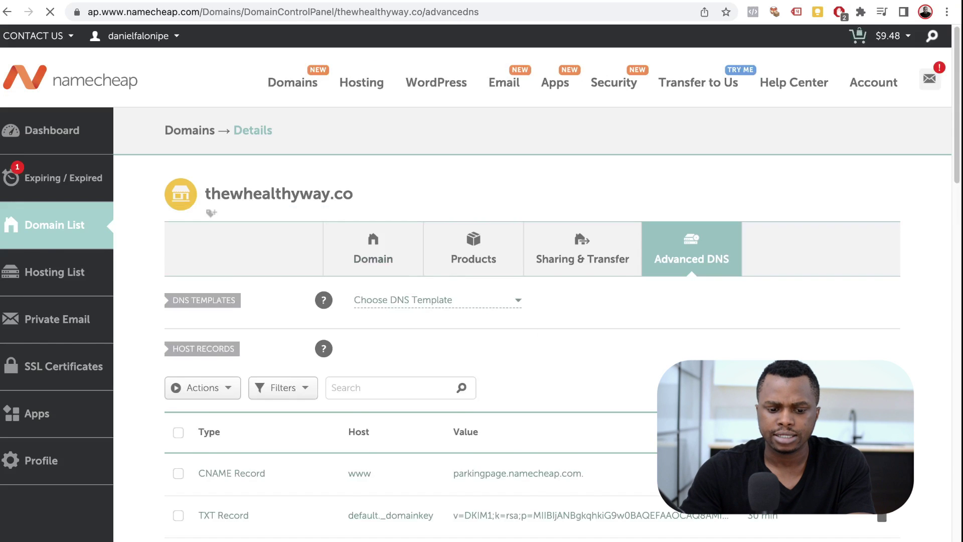
scroll(476, 283, "down", 1)
triple_click(279, 180)
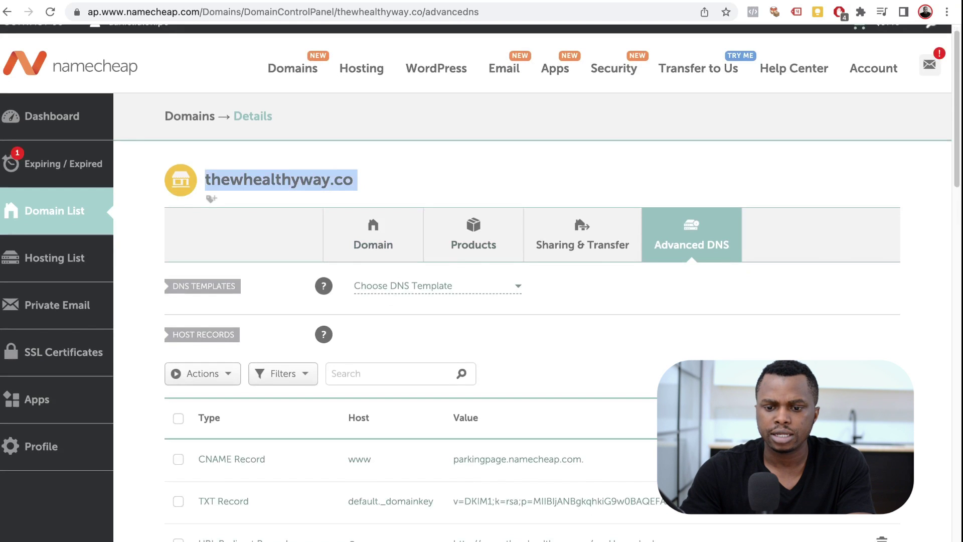
key("ctrl+Tab")
key("Return")
left_click(252, 227)
type("www.thewhealthyway.co")
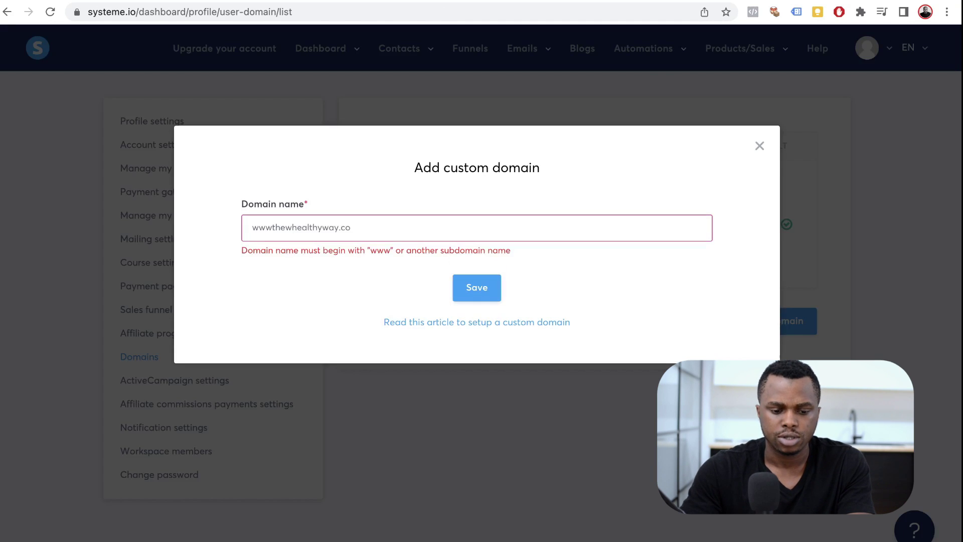
key("BackSpace")
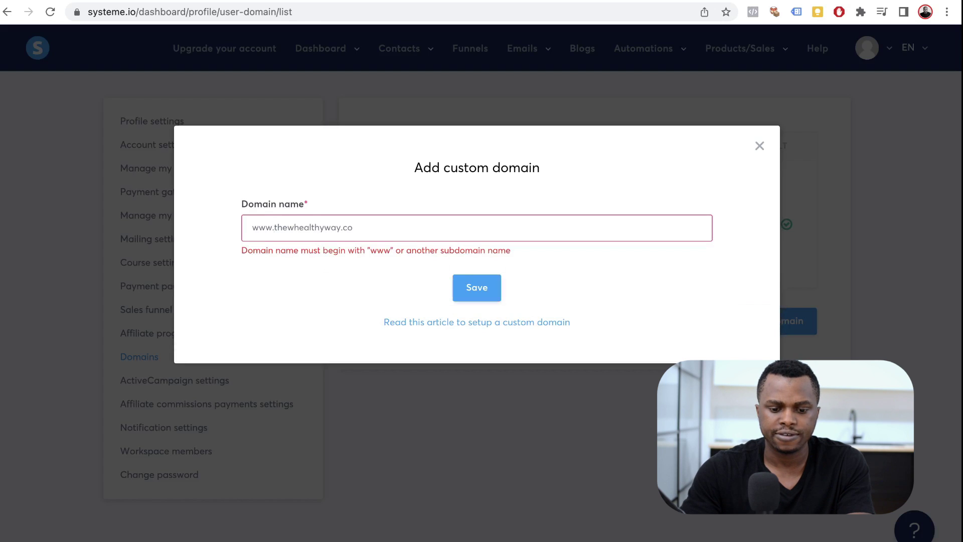
key("Return")
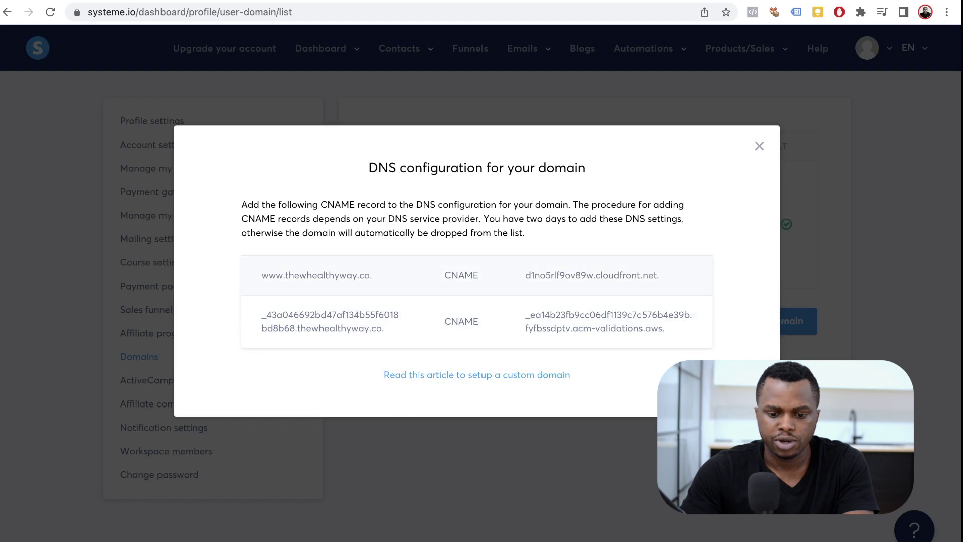
double_click(559, 274)
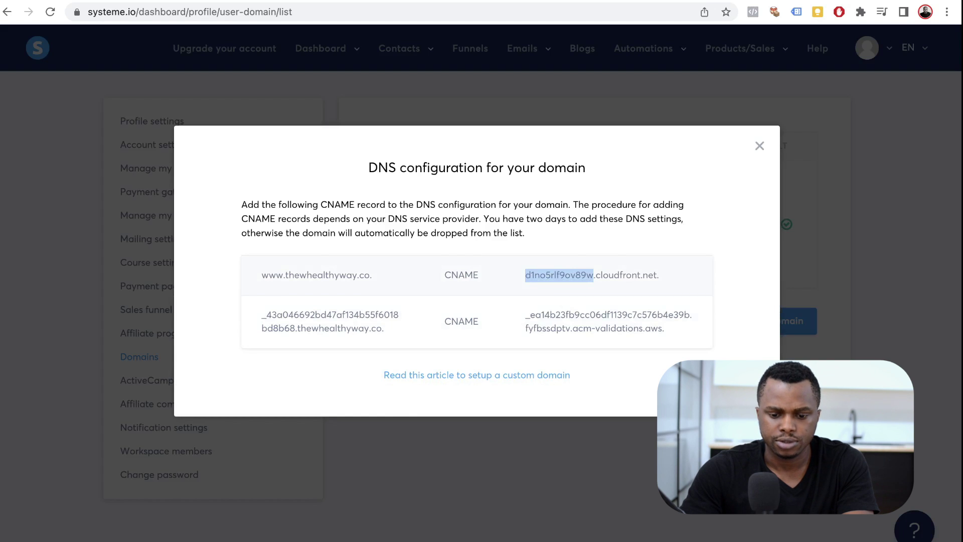
left_click_drag(593, 275, 658, 275)
key("super+c")
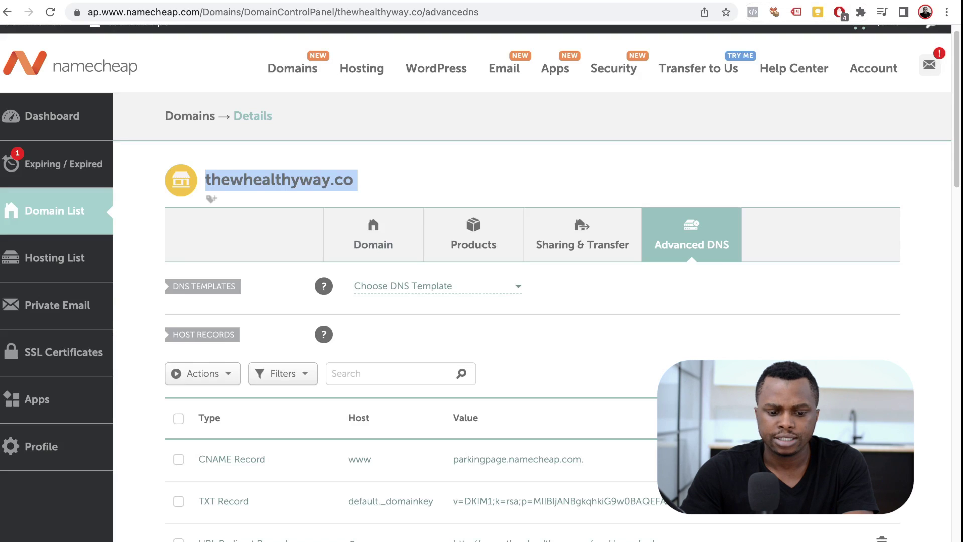
- In the Namecheap host records, add and save a CNAME record with host www and target d1no5rlf9ov89w.cloudfront.net
scroll(502, 301, "down", 3)
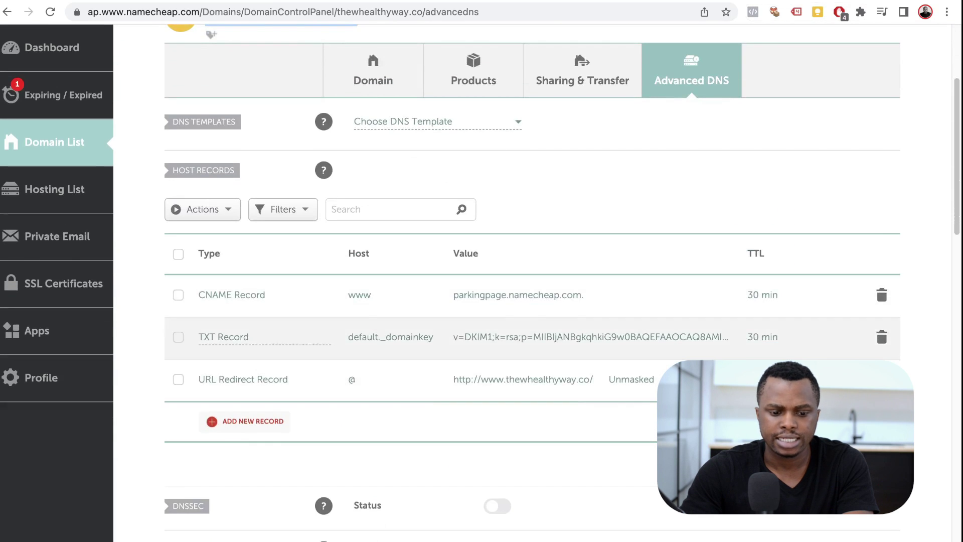
scroll(502, 301, "down", 4)
left_click(245, 422)
left_click(265, 210)
scroll(237, 281, "down", 2)
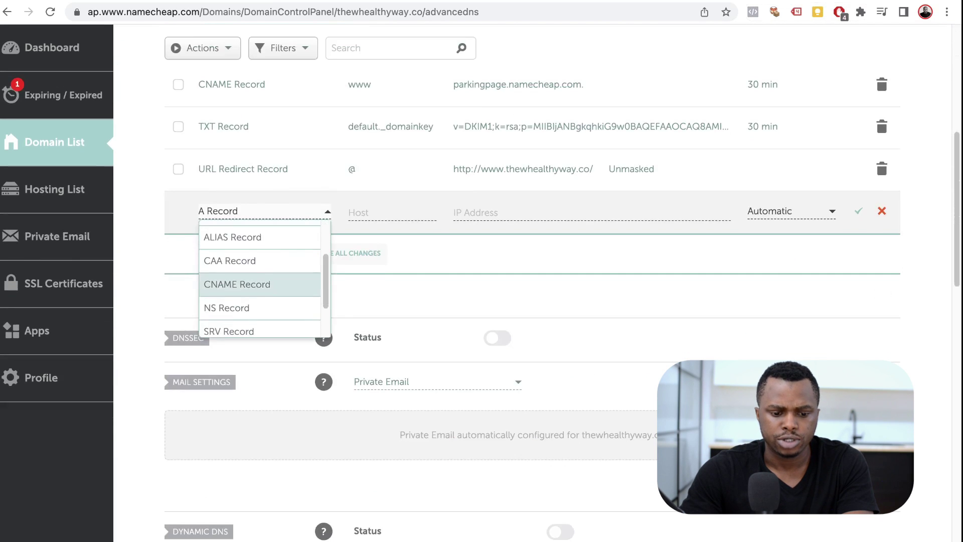
left_click(237, 282)
left_click(392, 212)
type("www")
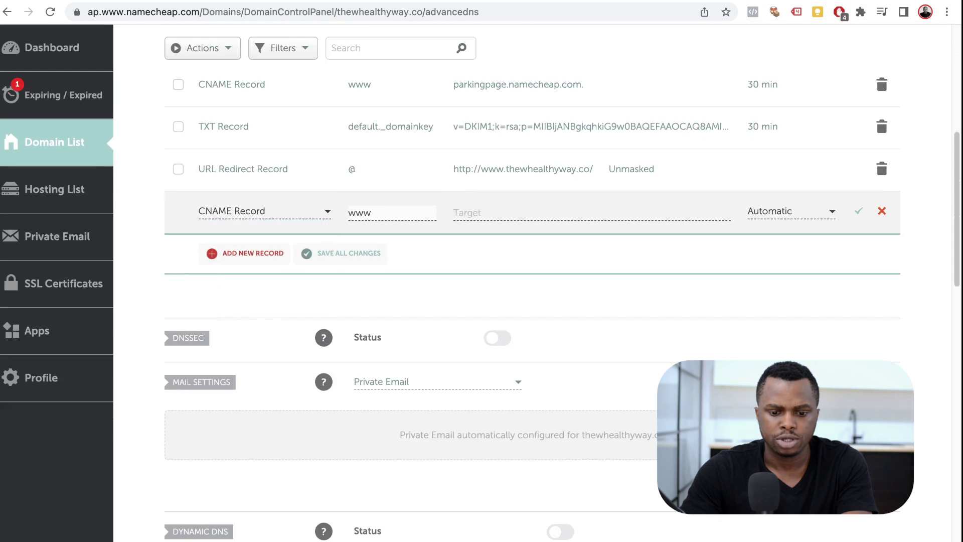
left_click(455, 212)
key("super+v")
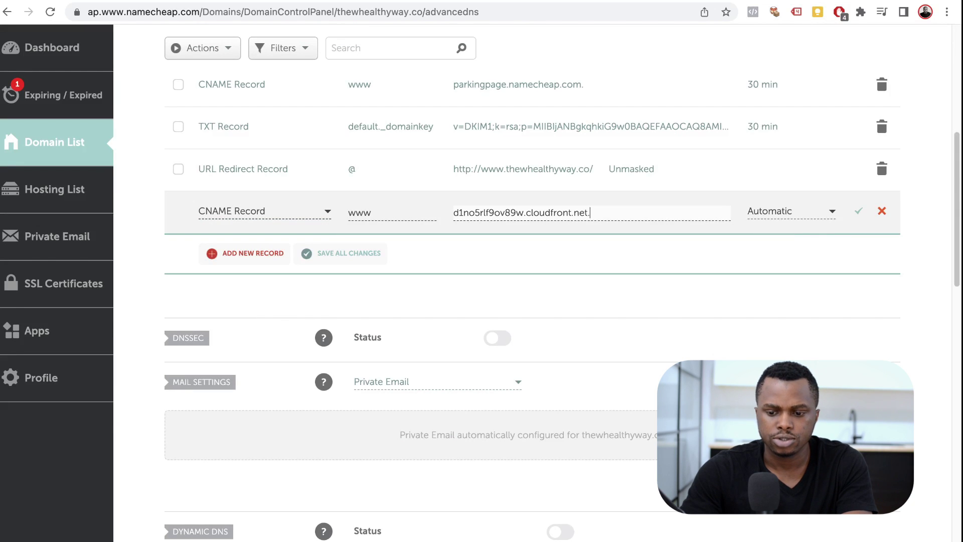
left_click(858, 211)
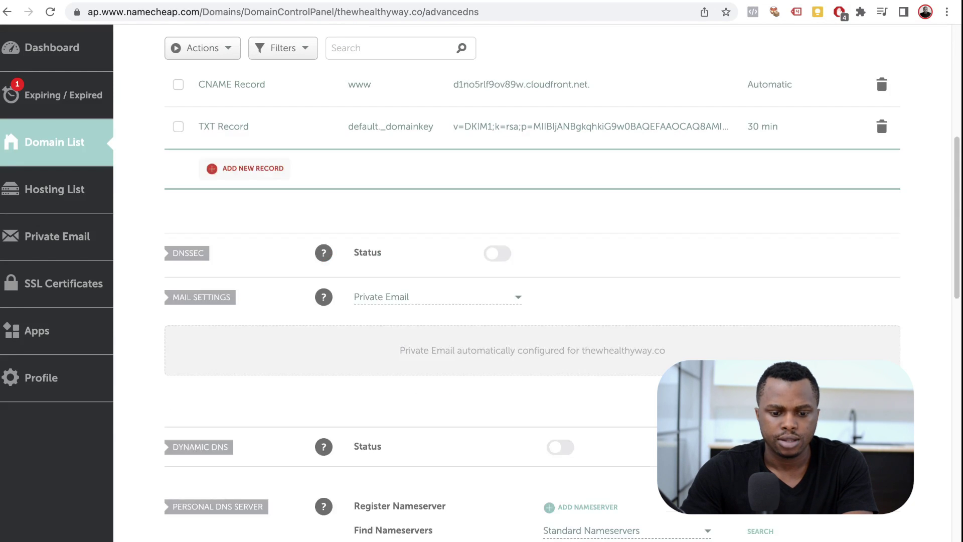
- Start another CNAME record in Namecheap with host _43a046692bd47af134b55f6018bd8b68, copied from the second row of systeme.io's DNS configuration
scroll(532, 280, "up", 3)
left_click(244, 282)
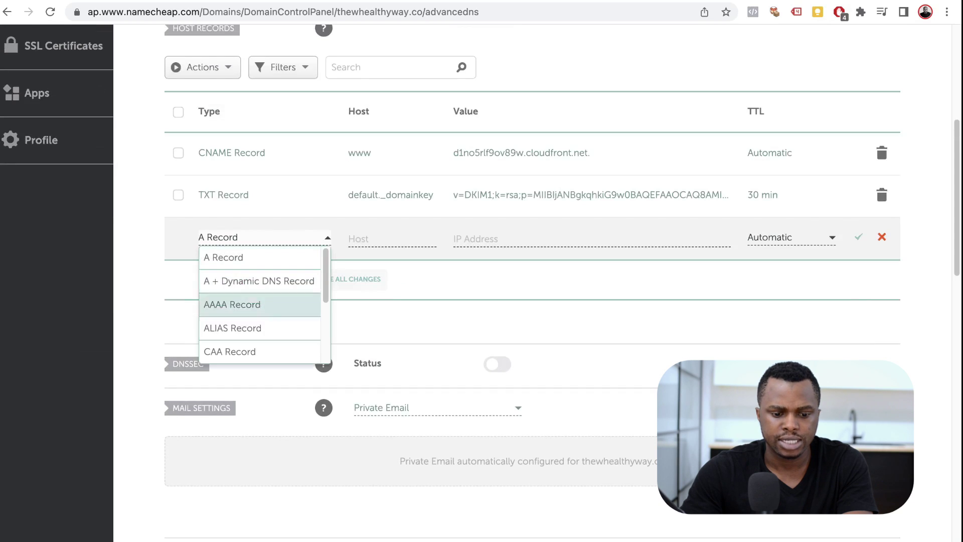
scroll(259, 301, "down", 2)
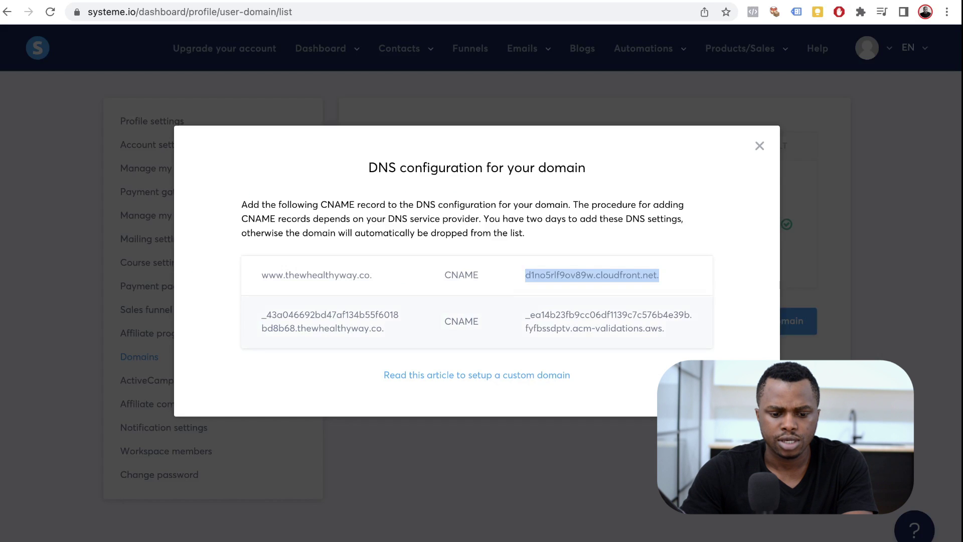
left_click_drag(399, 315, 290, 328)
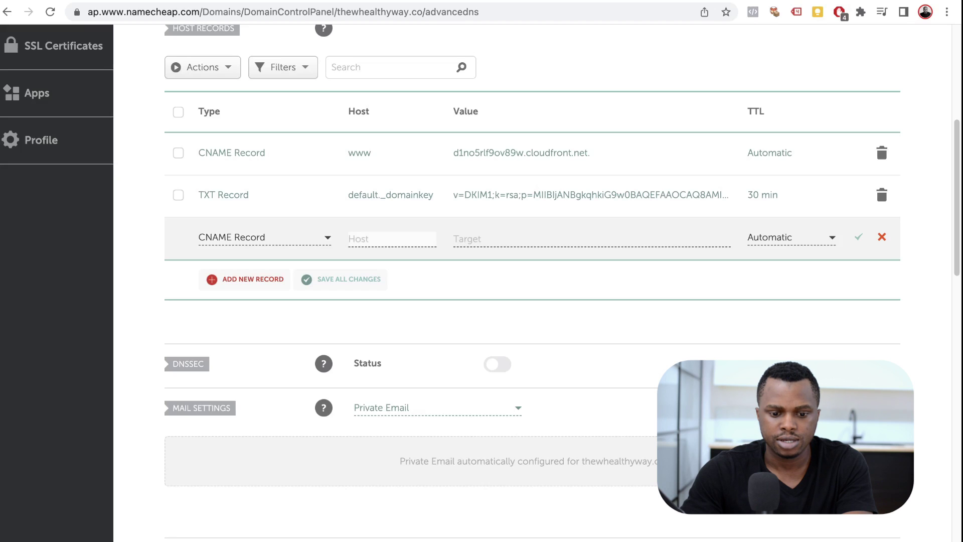
key("super+v")
key("Tab")
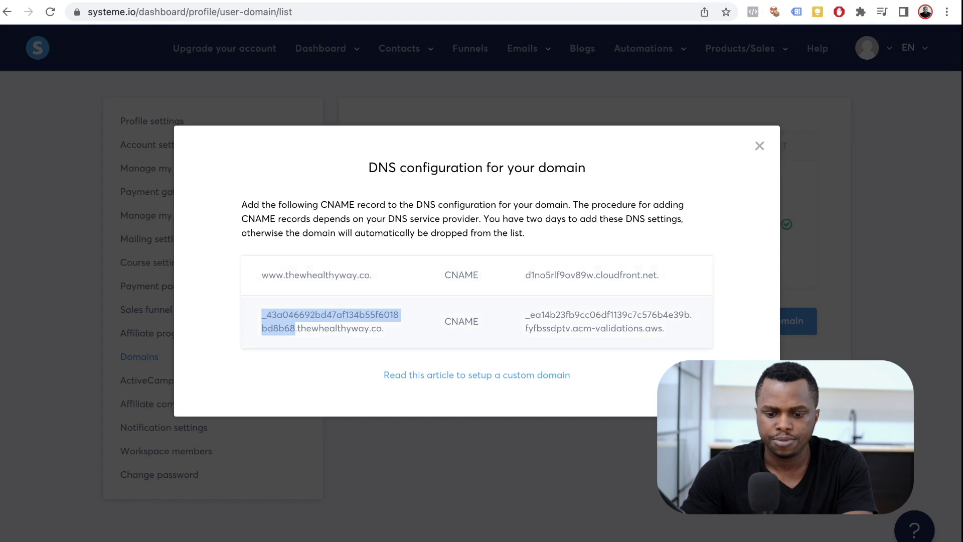
- Set the second CNAME record's target to _ea14b23fb9cc06df1139c7c576b4e39b.fyfbssdptv.acm-validations.aws., copied from systeme.io, and save the record
double_click(653, 328)
triple_click(653, 328)
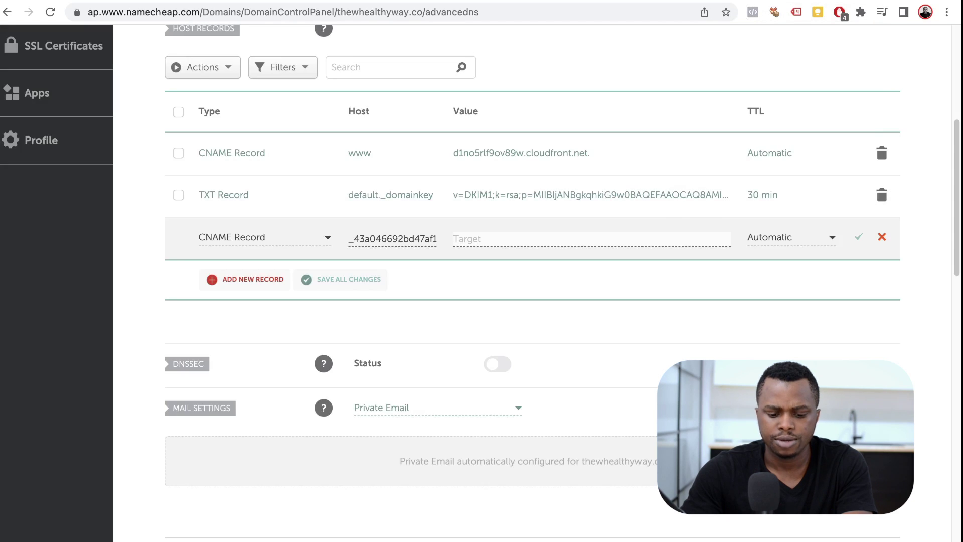
type("_ea14b23fb9cc06df1139c7c576b4e39b.fyfbssdptv.acm-validations.aws.")
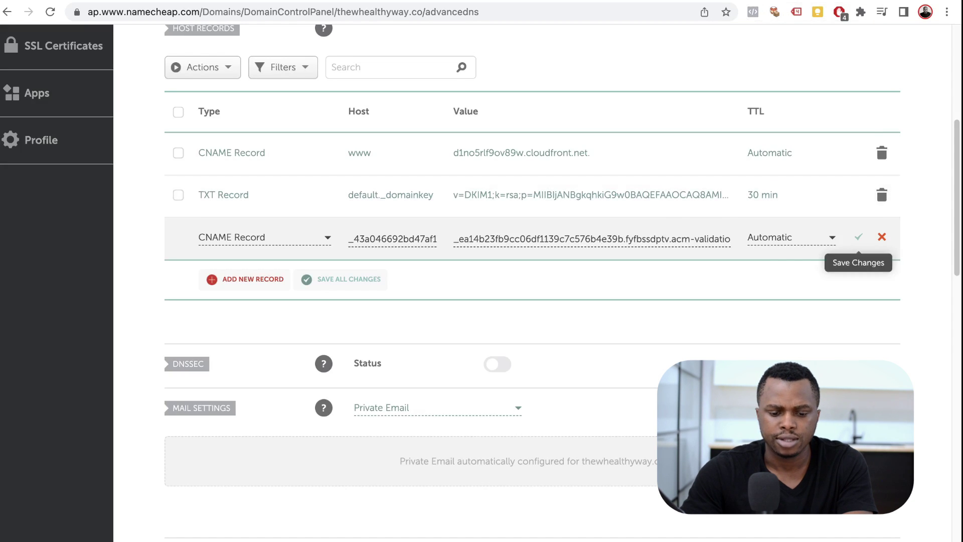
left_click(858, 237)
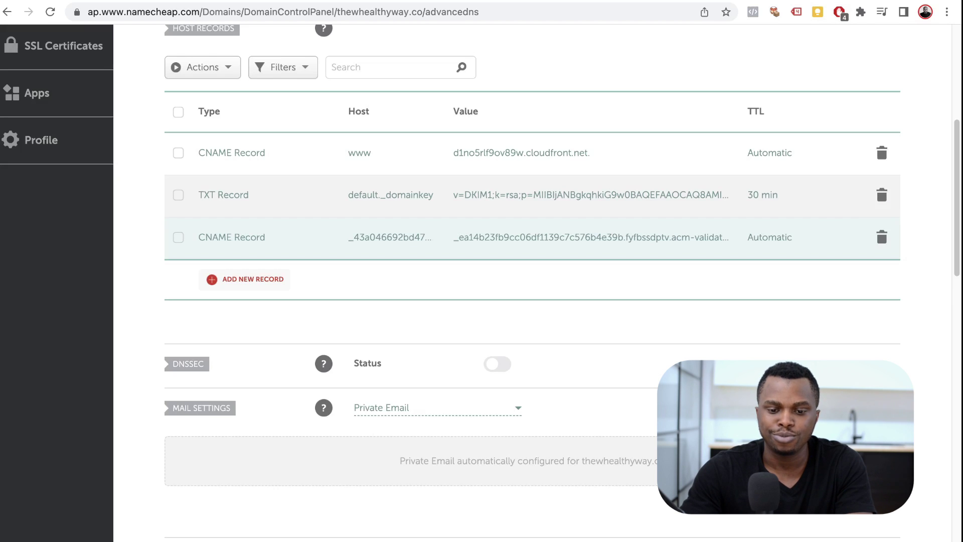
- Switch back to systeme.io, close the DNS configuration instructions and refresh the domain list to check the validation status
key("ctrl+Tab")
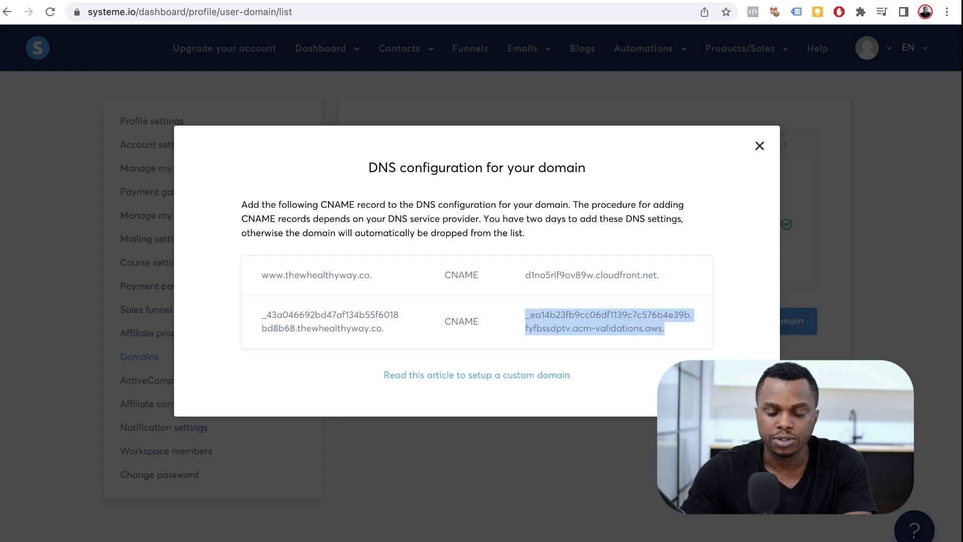
key("Escape")
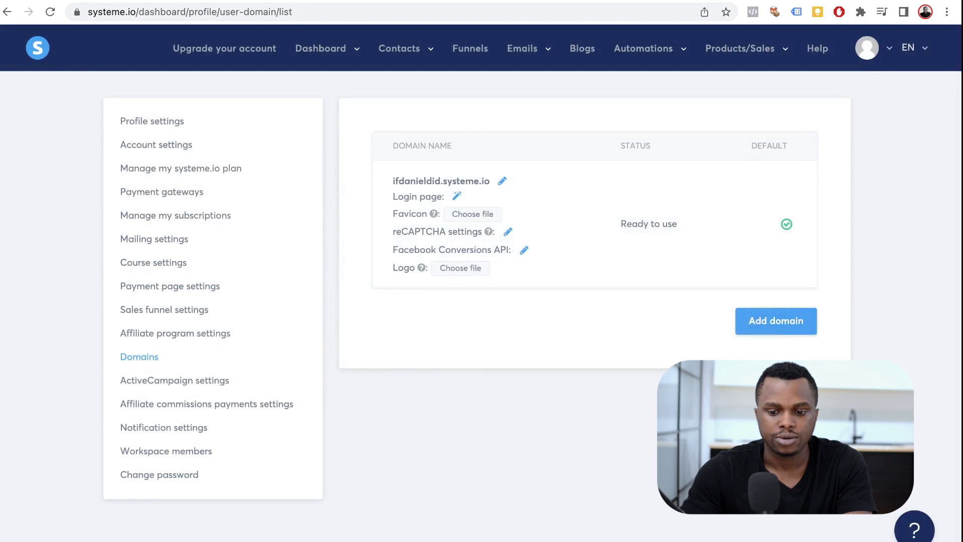
left_click(51, 12)
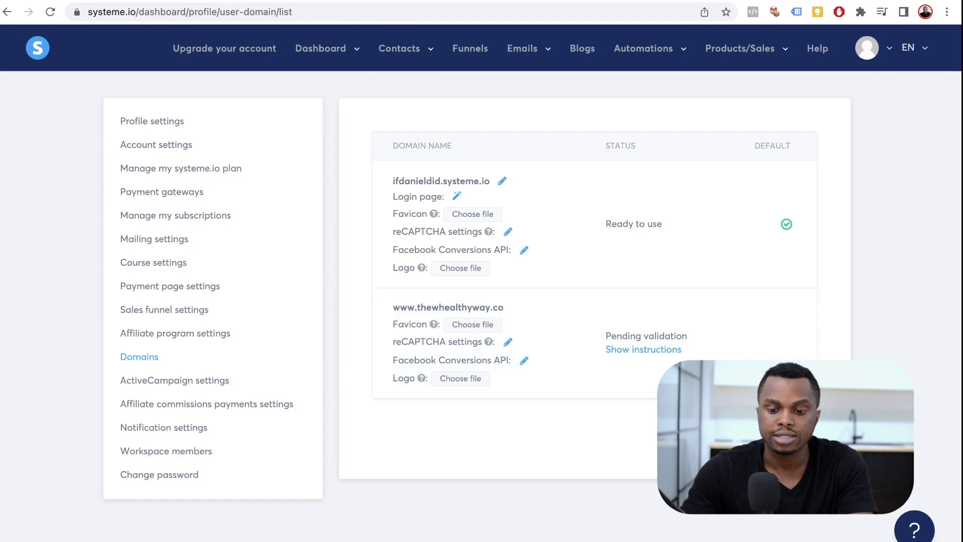
key("super+r")
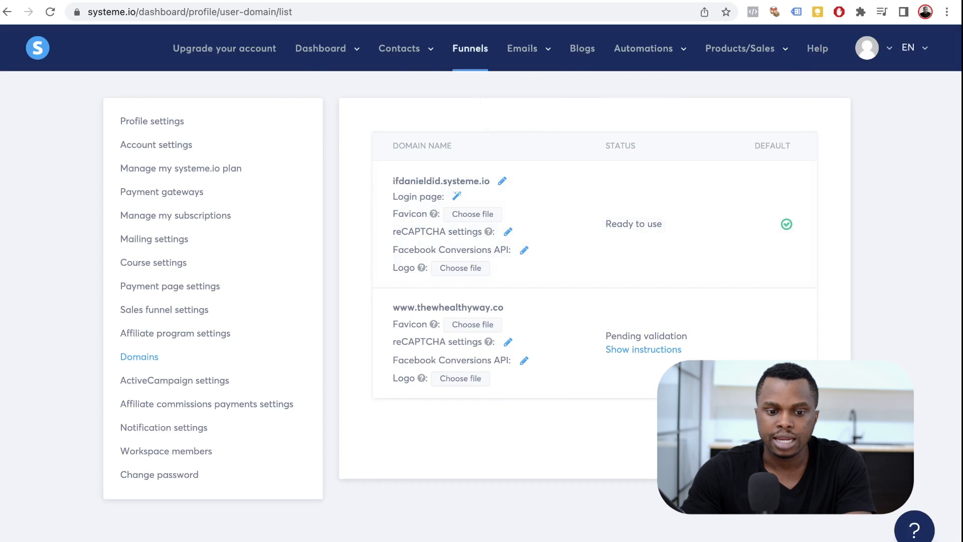
mouse_move(321, 48)
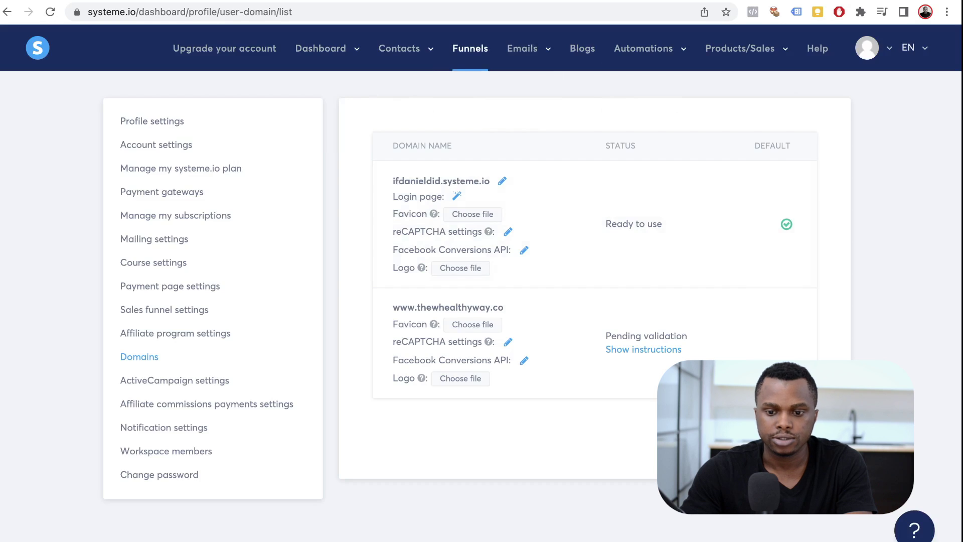
left_click(470, 48)
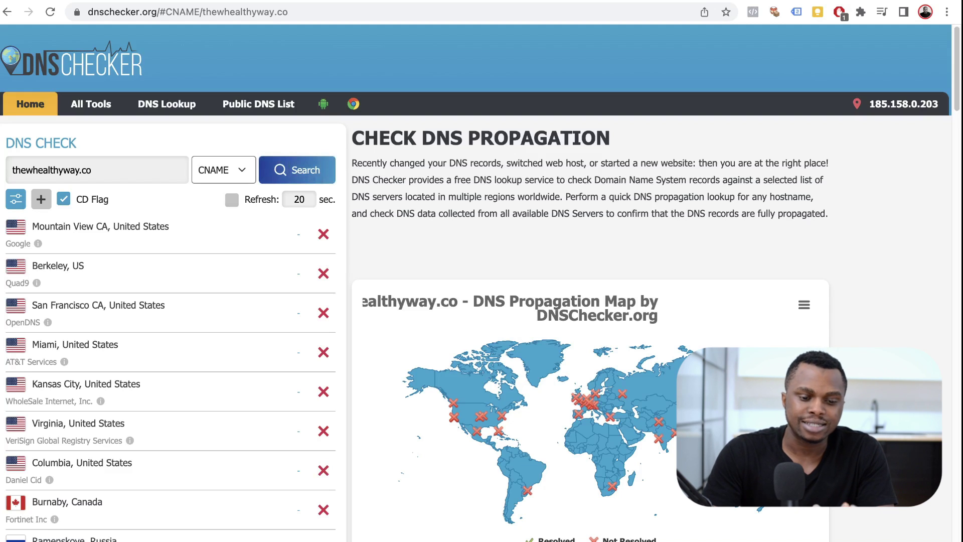
mouse_move(502, 416)
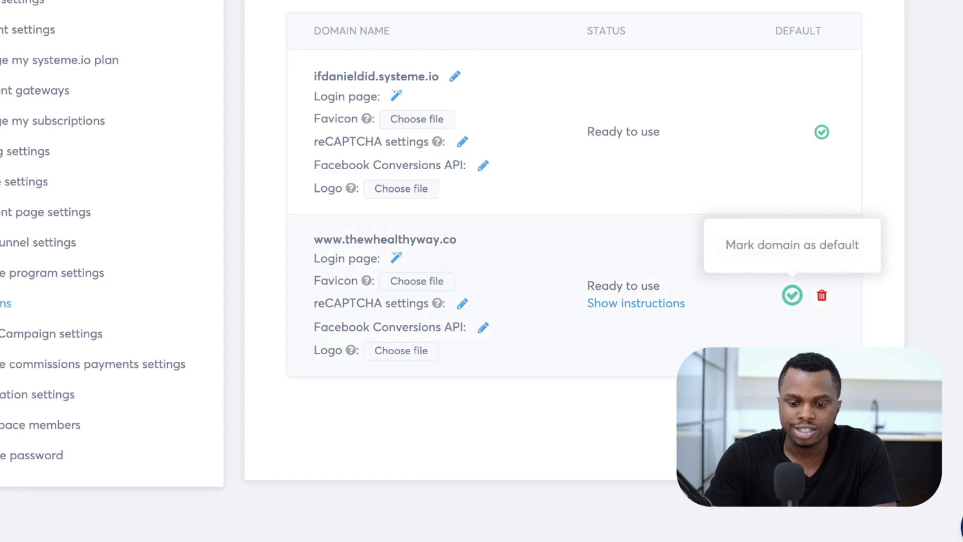
left_click(792, 295)
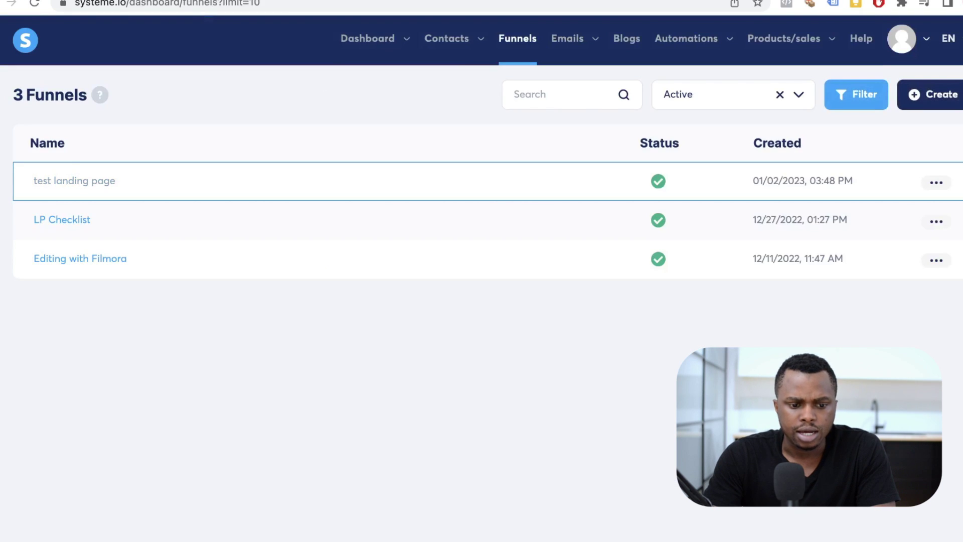
left_click(74, 181)
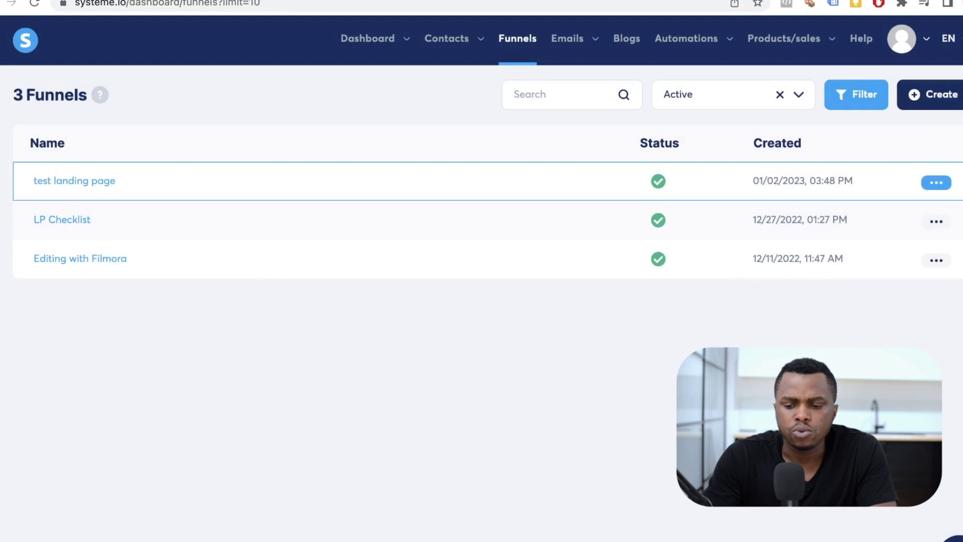
left_click(936, 182)
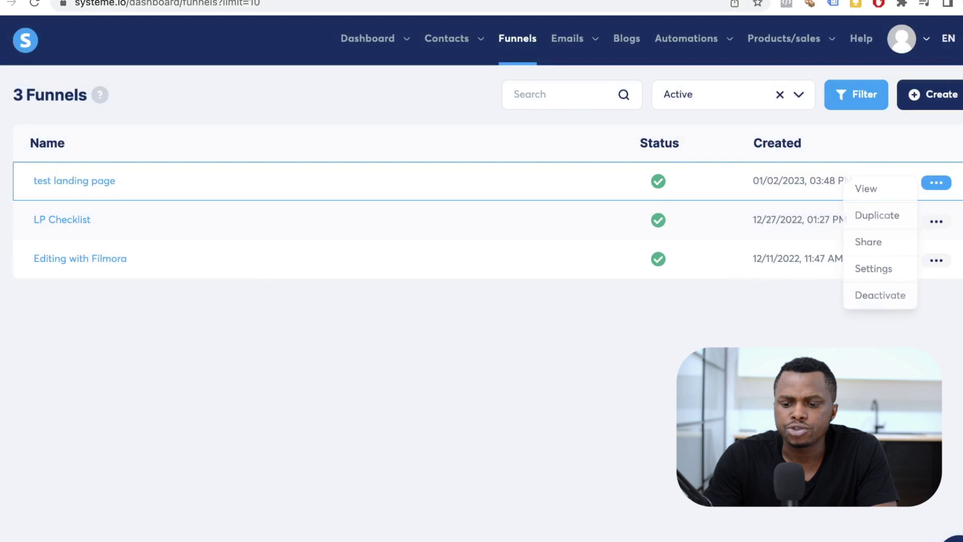
left_click(873, 268)
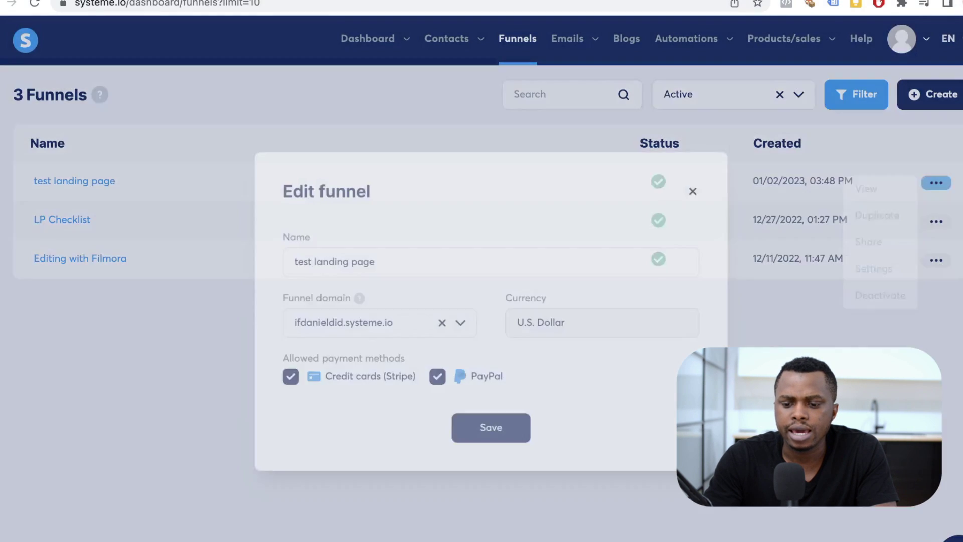
left_click(376, 322)
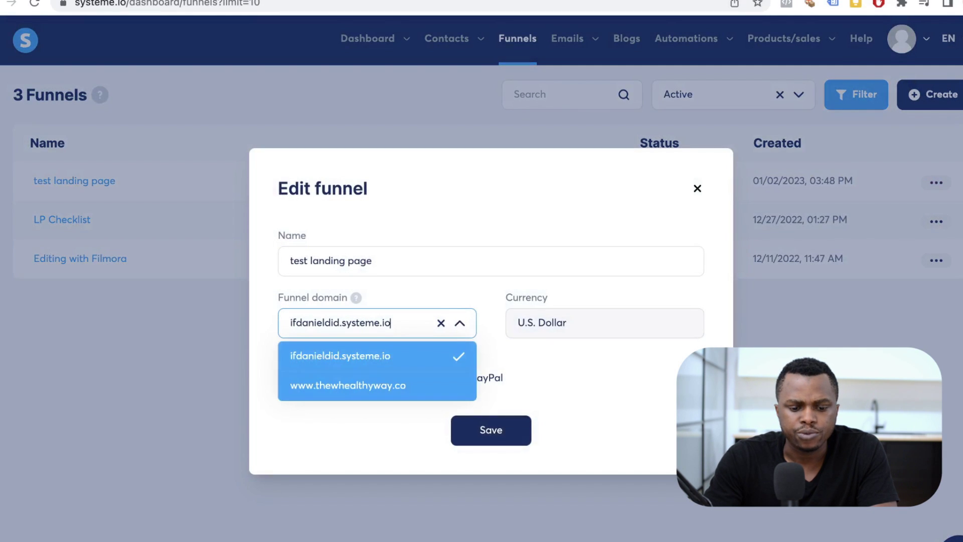
left_click(348, 386)
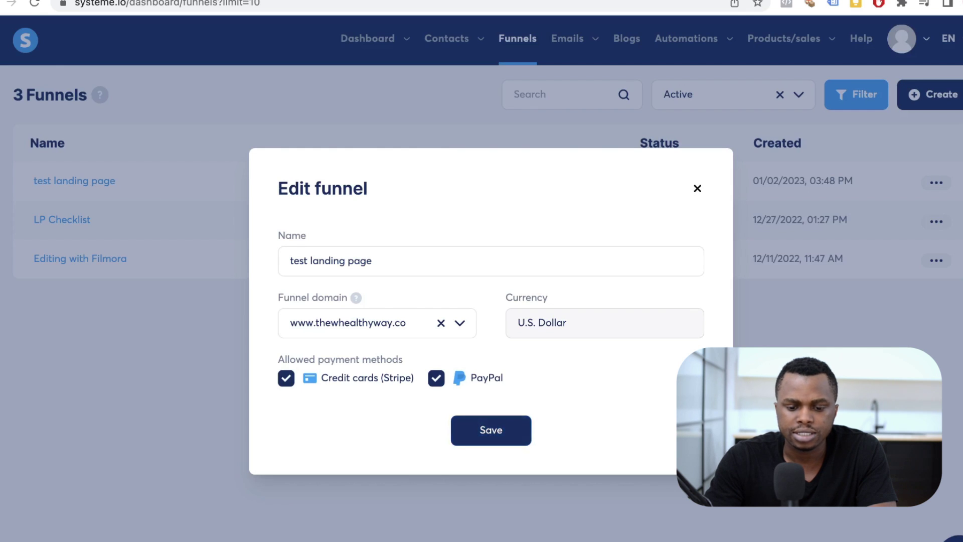
left_click(491, 429)
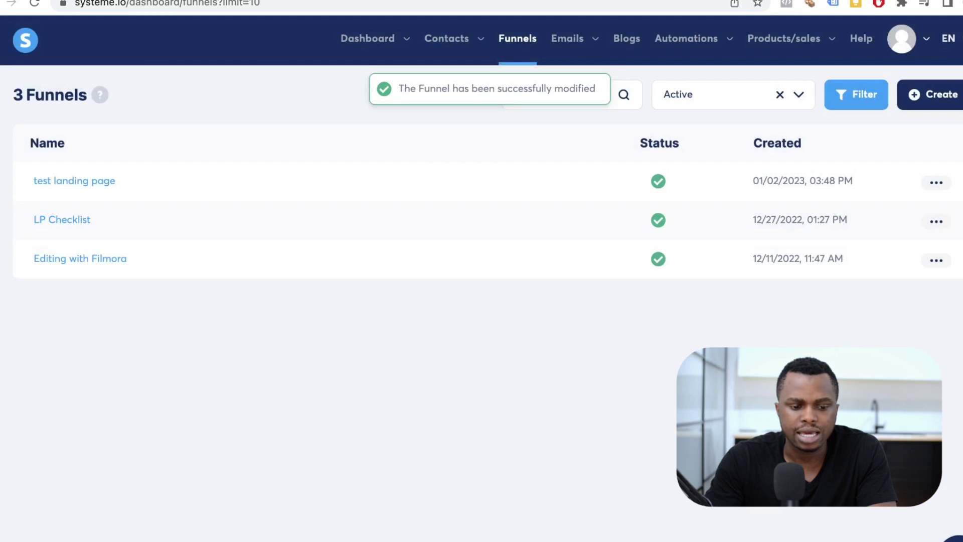
- Copy the Home Page URL from the test landing page funnel and load the live page in the dnschecker.org browser tab
left_click(74, 181)
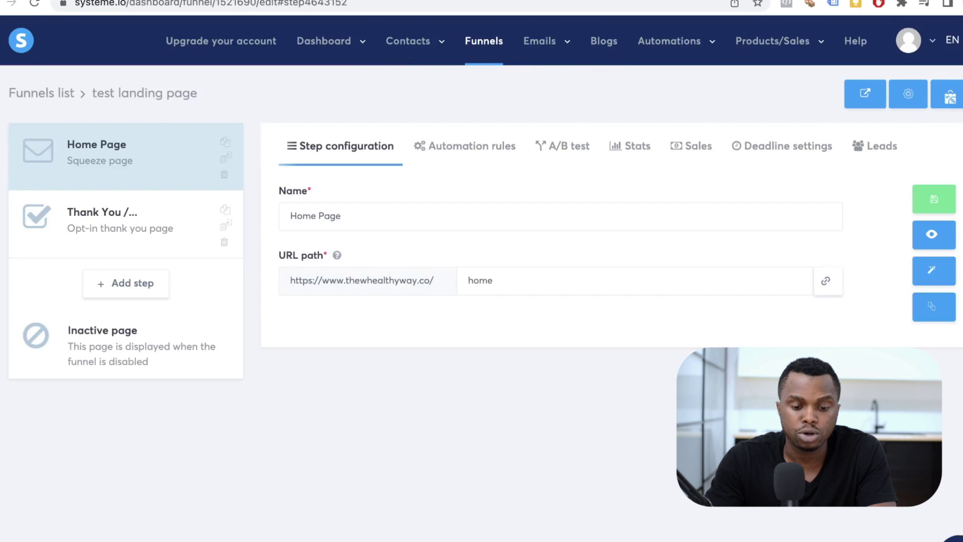
left_click(494, 280)
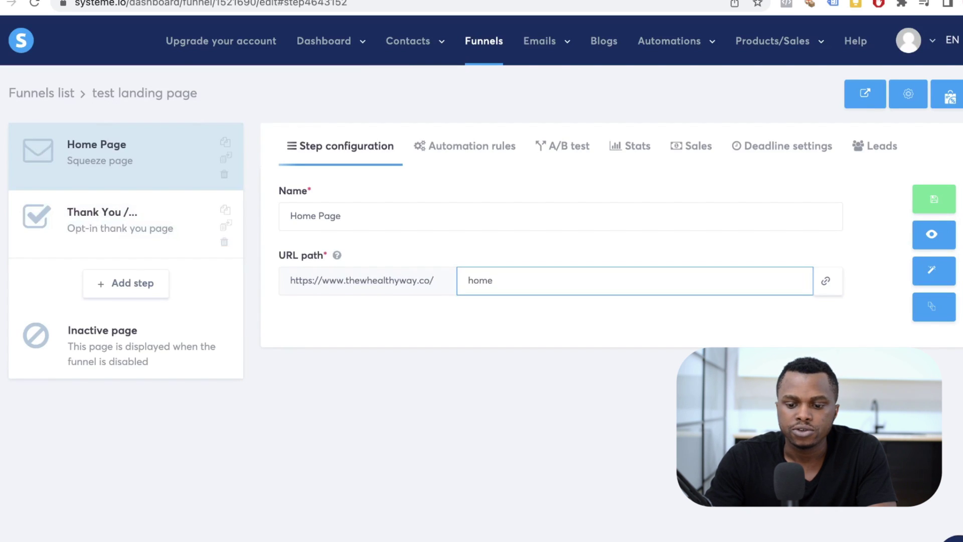
left_click(826, 280)
key("ctrl+Tab")
left_click(166, 3)
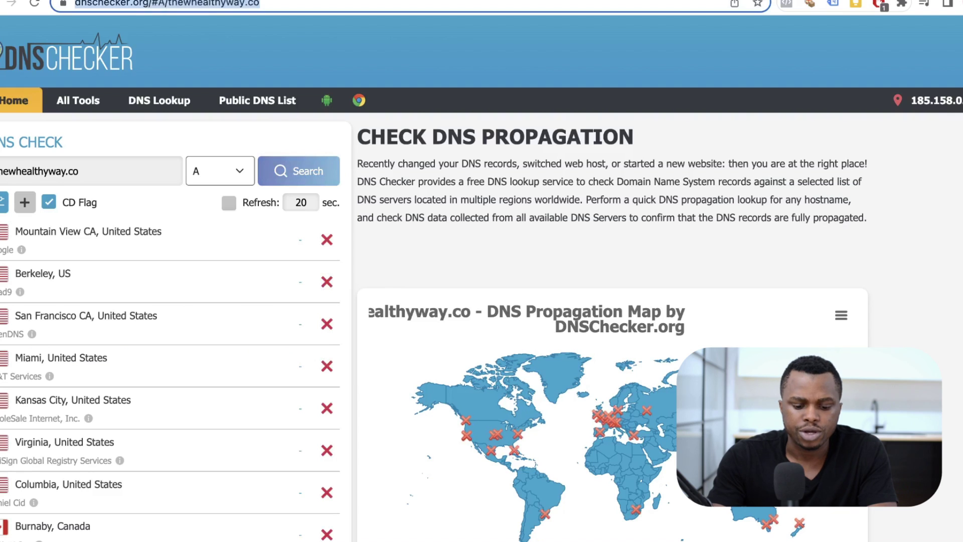
key("ctrl+v")
key("Return")
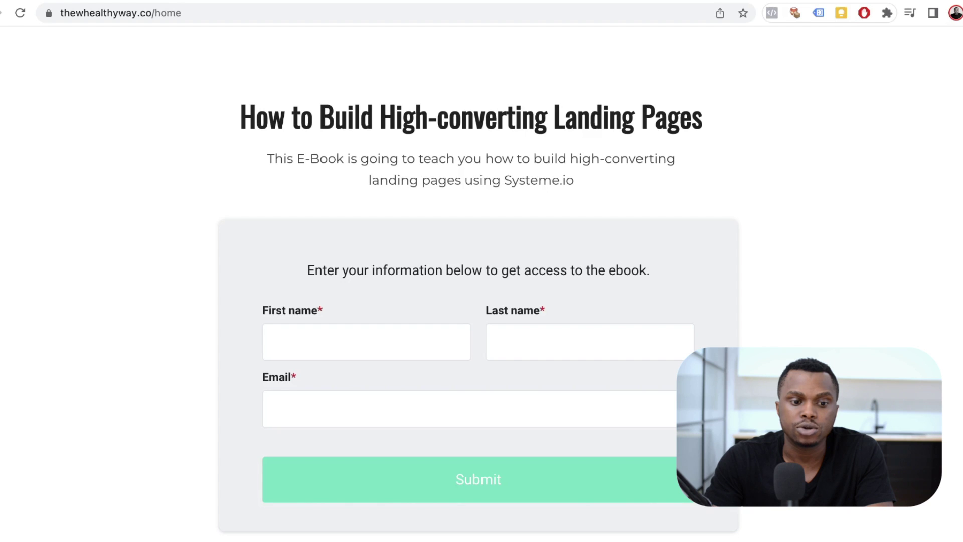
left_click(121, 13)
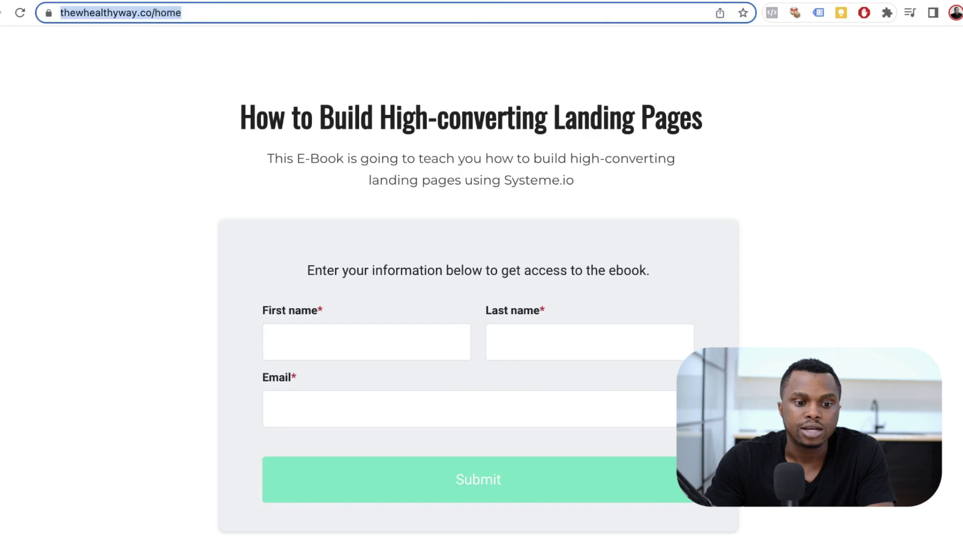